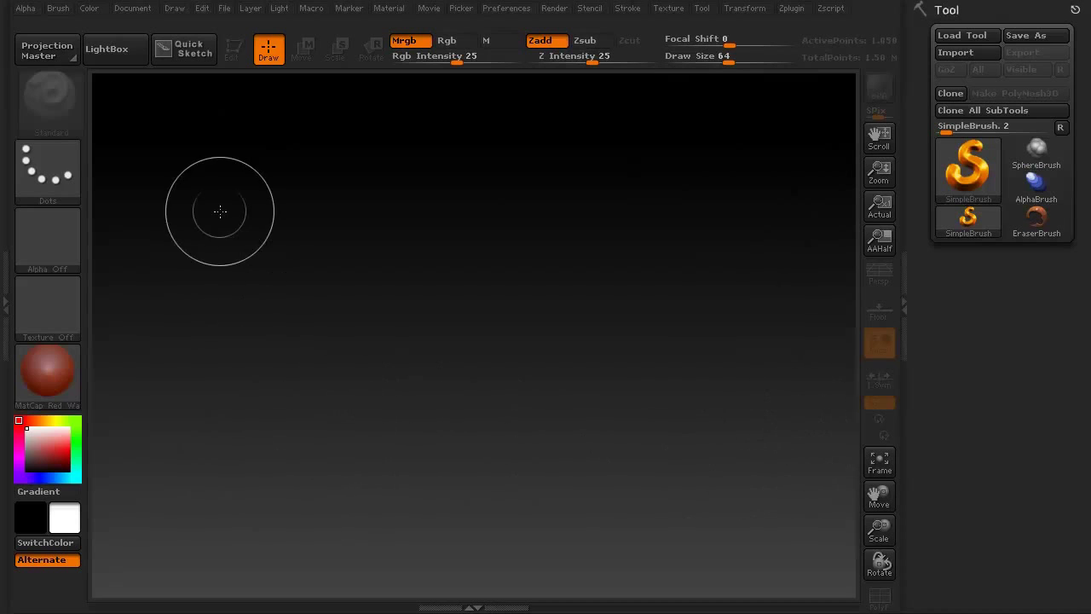
# Set the Document Range to 0 so the canvas background is flat grey.
pyautogui.click(141, 10)
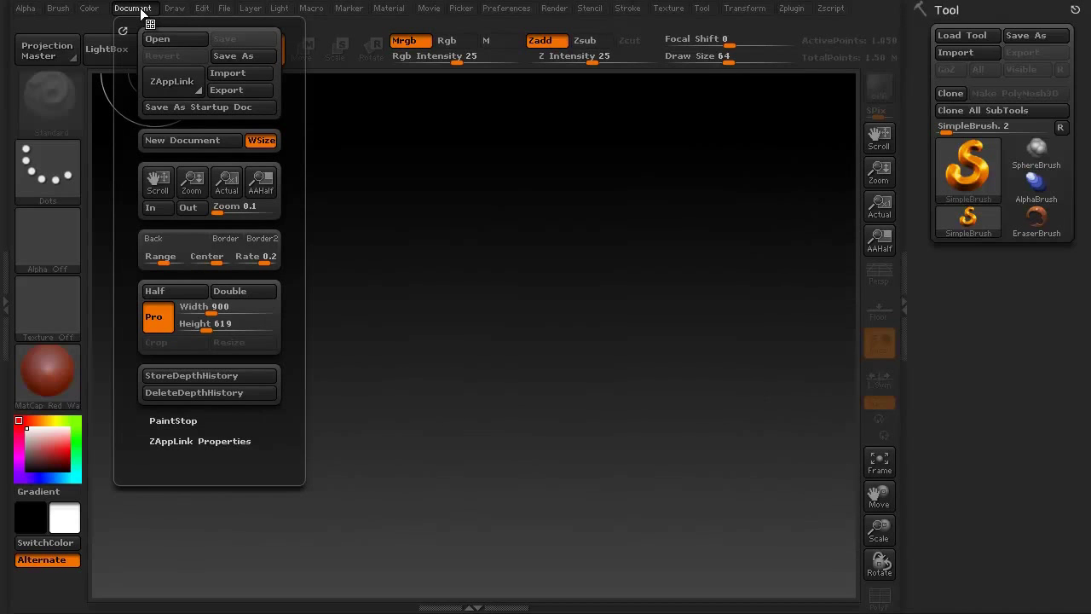
pyautogui.moveTo(162, 258); pyautogui.dragTo(143, 259)
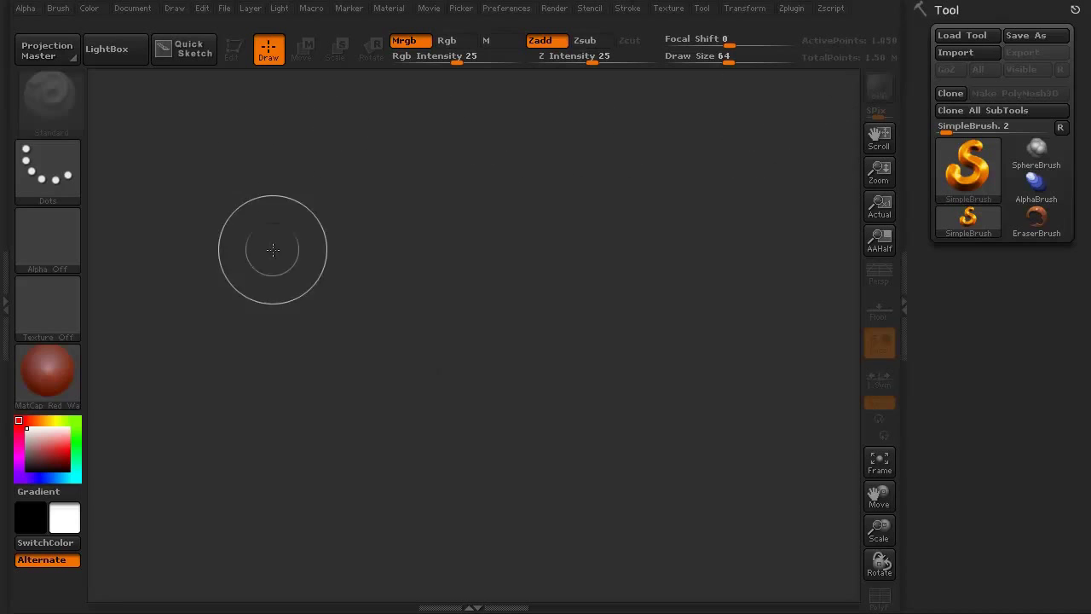
# Draw a Plane3D primitive on the canvas and put it into Edit mode.
pyautogui.click(974, 180)
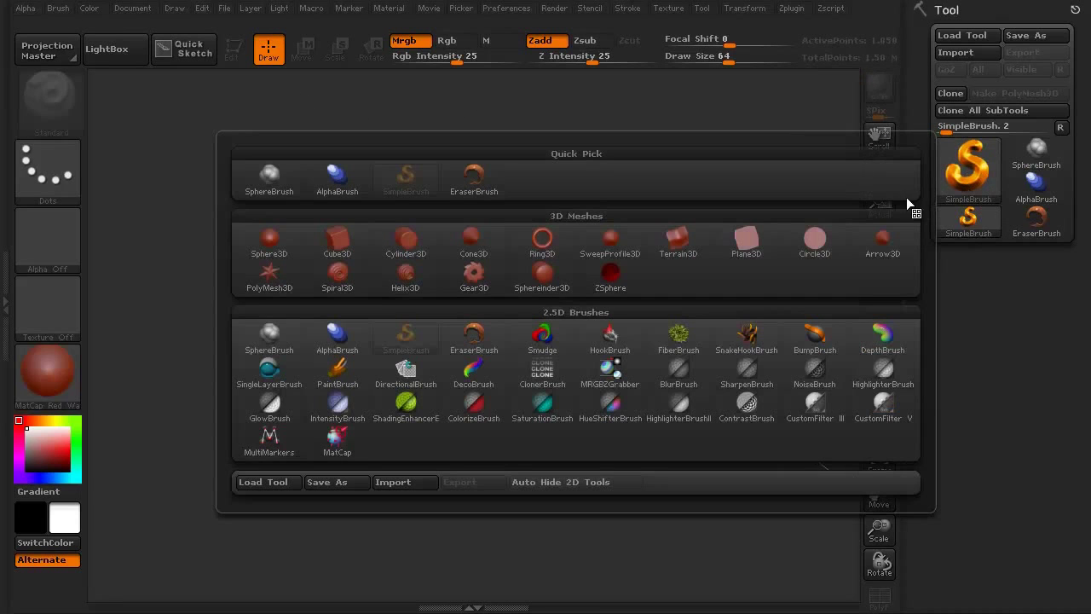
pyautogui.click(746, 240)
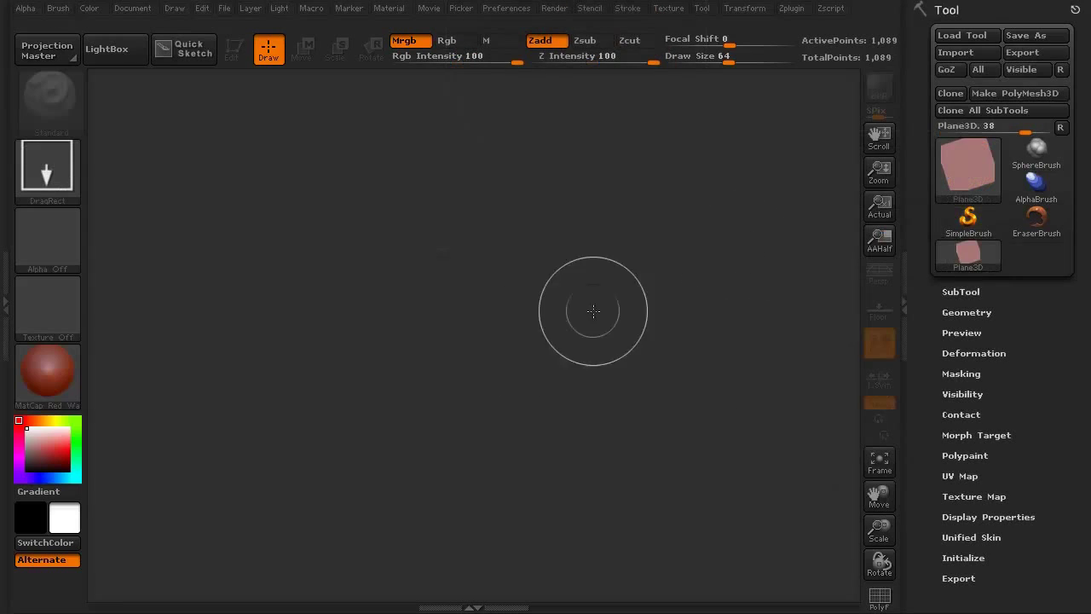
pyautogui.moveTo(449, 334); pyautogui.dragTo(448, 577)
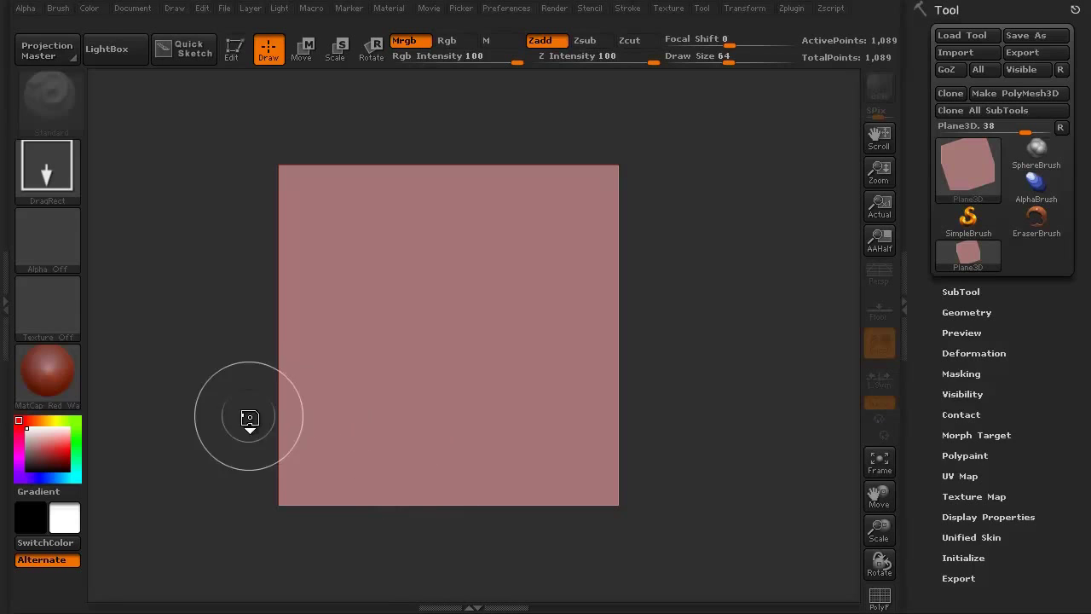
pyautogui.press('t')
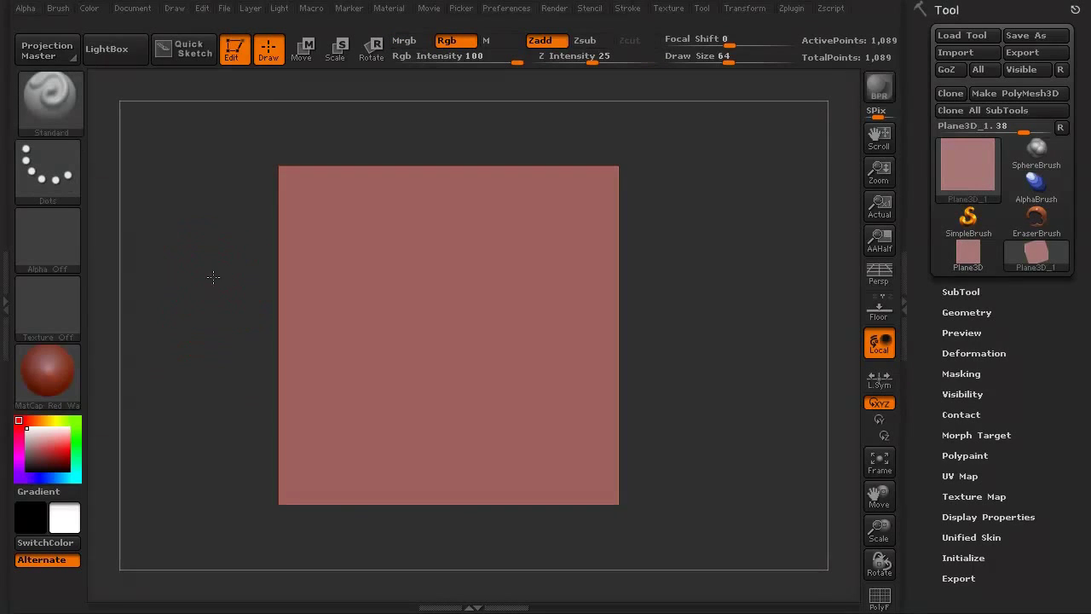
# Snap the plane to a straight front view and zoom in until it fills the canvas.
pyautogui.moveTo(210, 267); pyautogui.dragTo(192, 243)
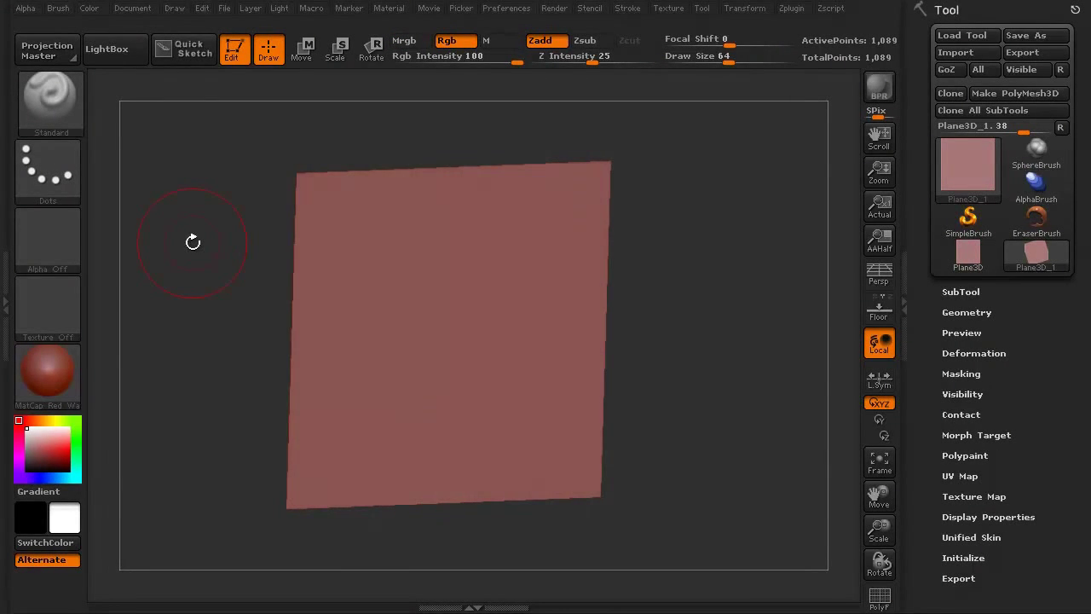
pyautogui.press('shift')
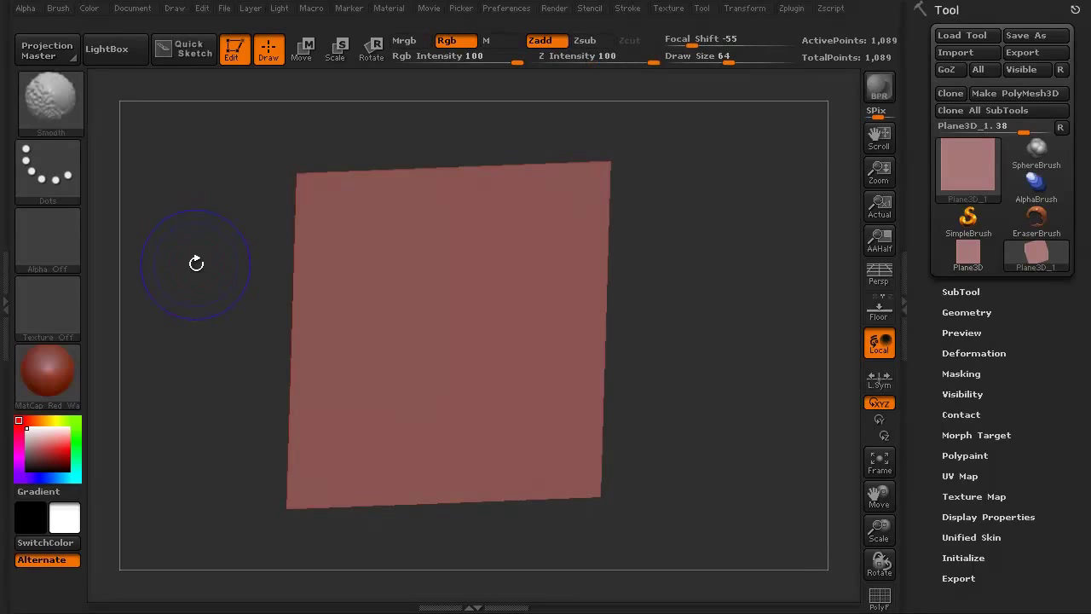
pyautogui.keyDown('shift'); pyautogui.moveTo(199, 262); pyautogui.dragTo(201, 300); pyautogui.keyUp('shift')
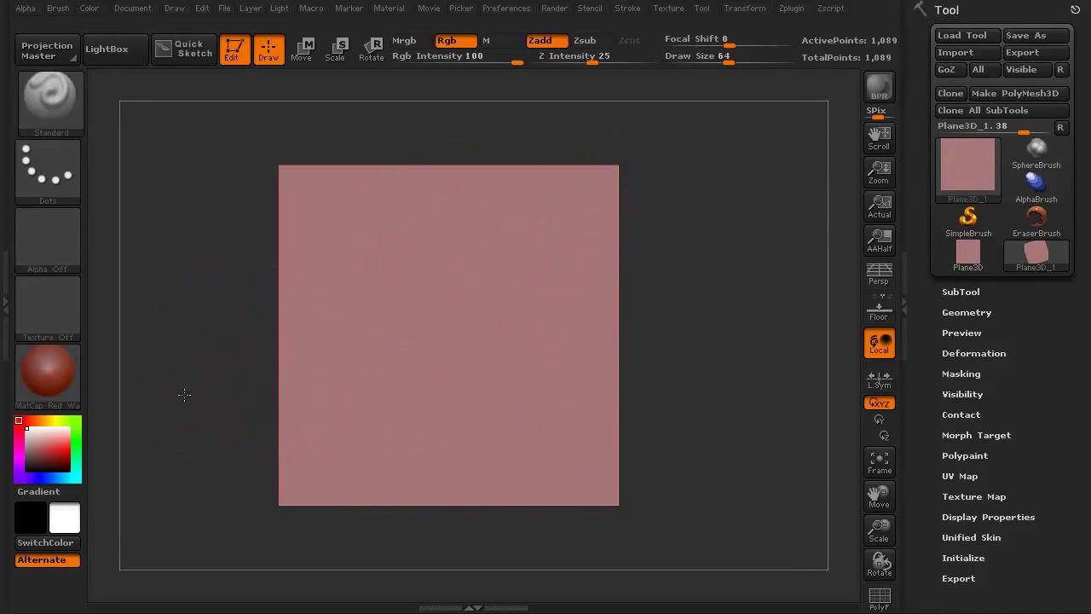
pyautogui.moveTo(184, 395)
pyautogui.keyDown('alt'); pyautogui.mouseDown()
pyautogui.moveTo(190, 408)
pyautogui.moveTo(170, 408)
pyautogui.moveTo(190, 405)
pyautogui.mouseUp(); pyautogui.keyUp('alt')
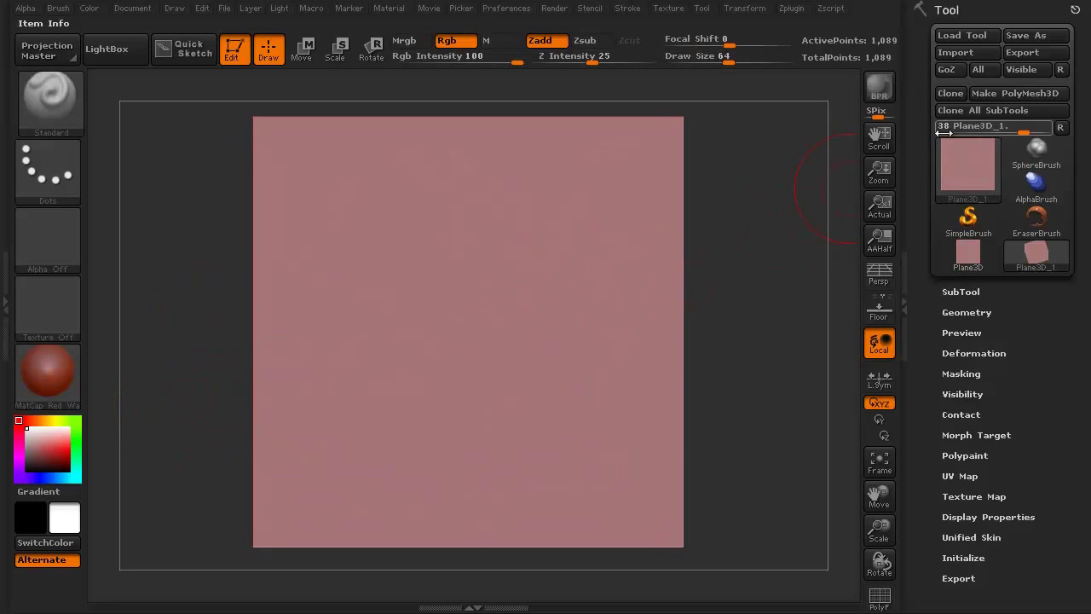
# Convert the plane to PM3D_Plane3D_1 and subdivide it to 1.050 million points.
pyautogui.click(1000, 93)
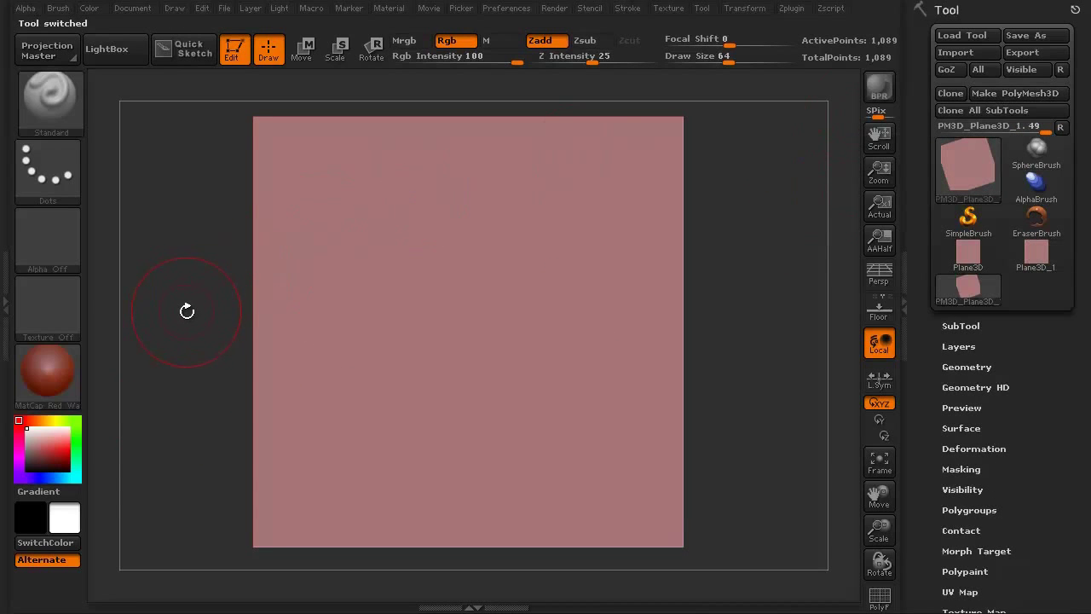
pyautogui.press('ctrl')
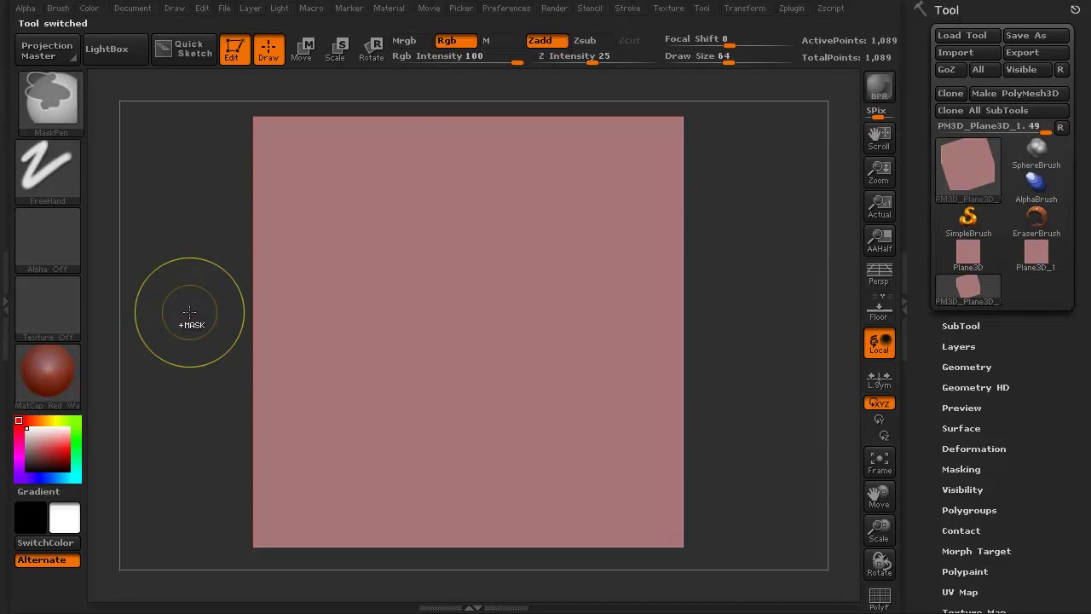
pyautogui.hotkey('ctrl', 'd')
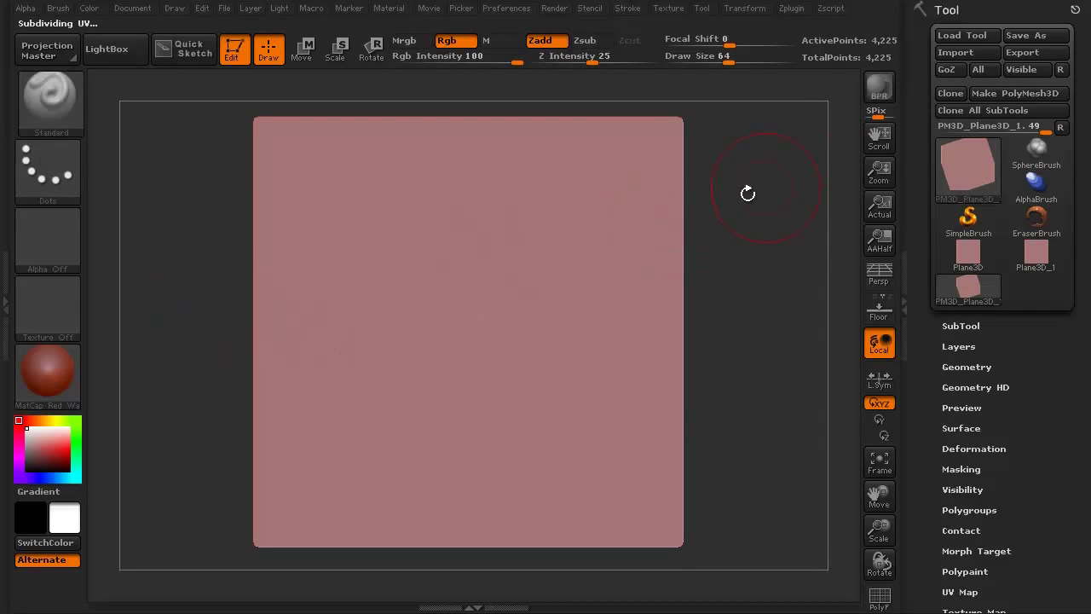
pyautogui.click(902, 261)
pyautogui.hotkey('ctrl', 'd')
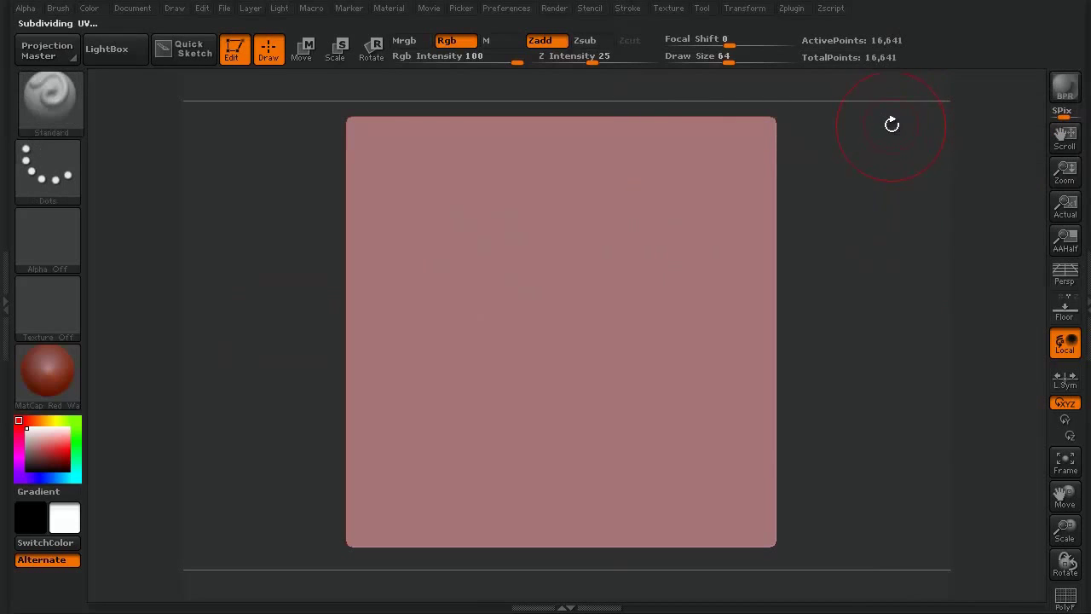
pyautogui.hotkey('ctrl', 'd')
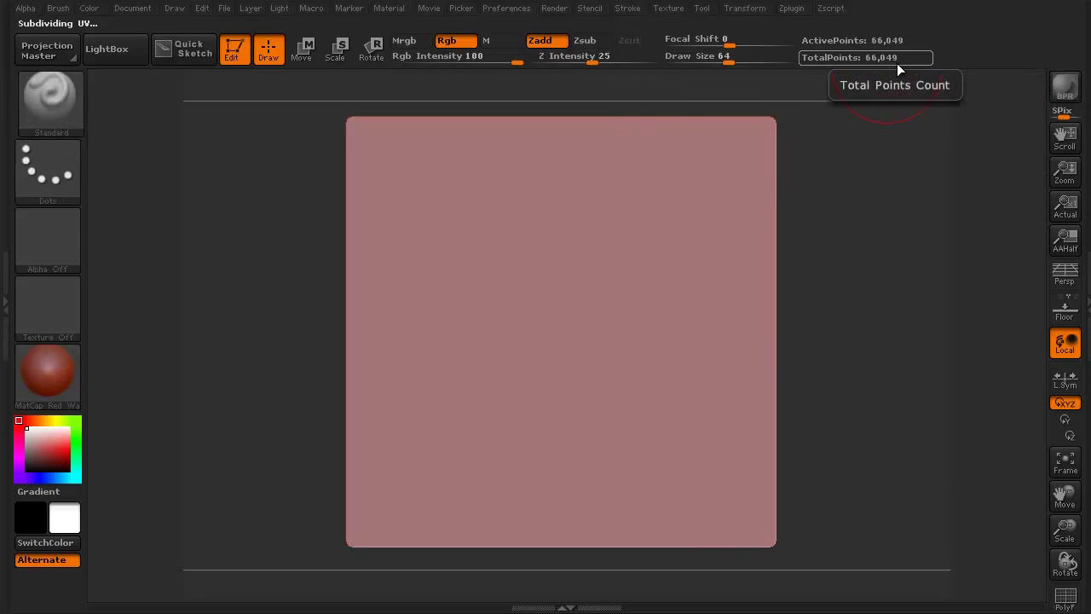
pyautogui.hotkey('ctrl', 'd')
pyautogui.hotkey('ctrl', 'd')
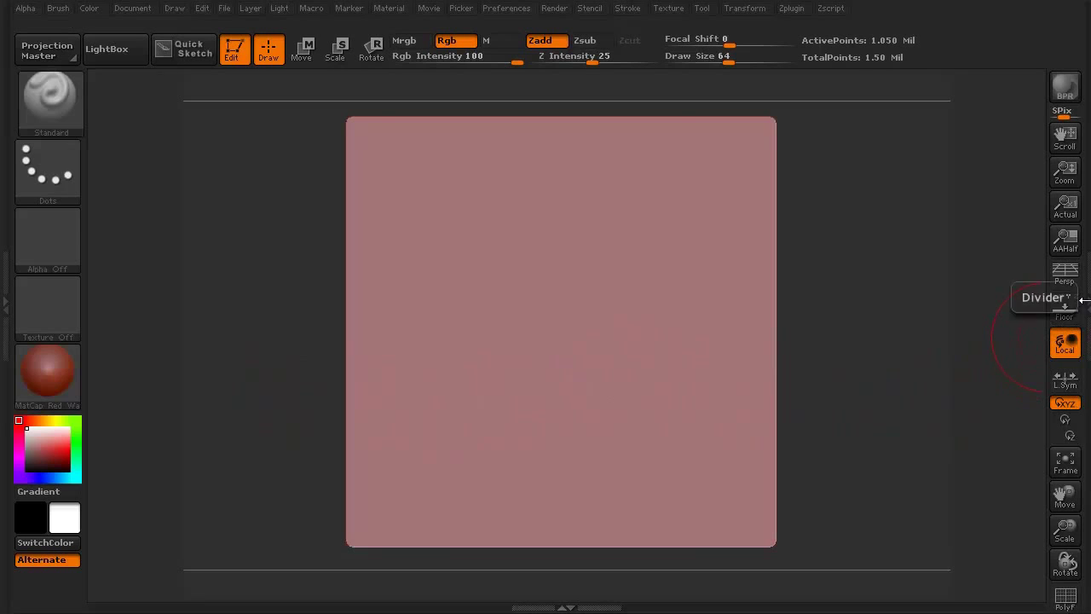
pyautogui.click(1085, 300)
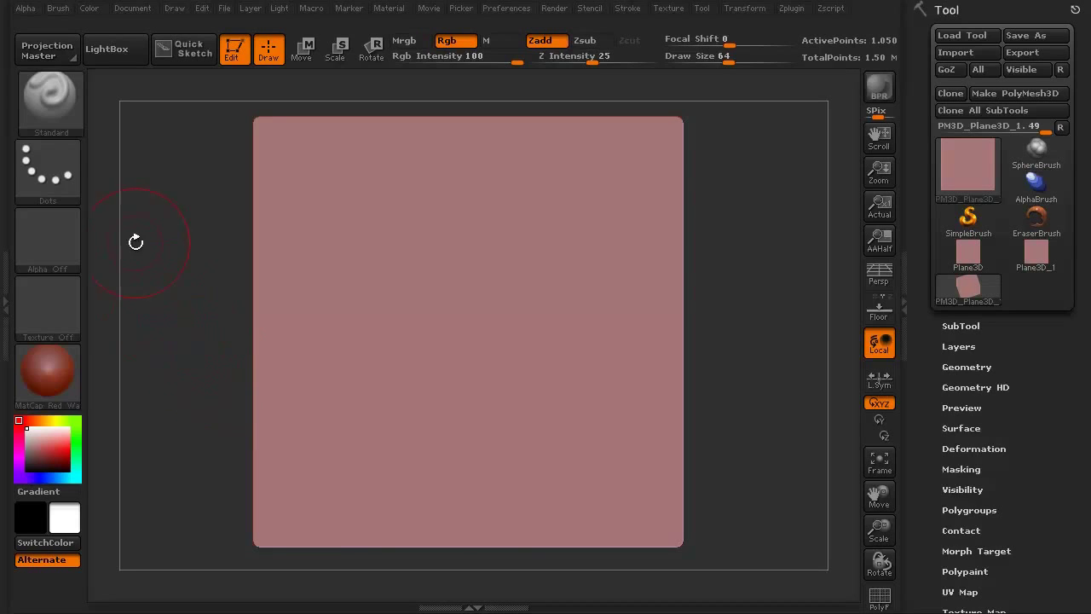
# Switch to the FreeHand stroke and a smaller brush, then undo a painted test ring.
pyautogui.click(62, 175)
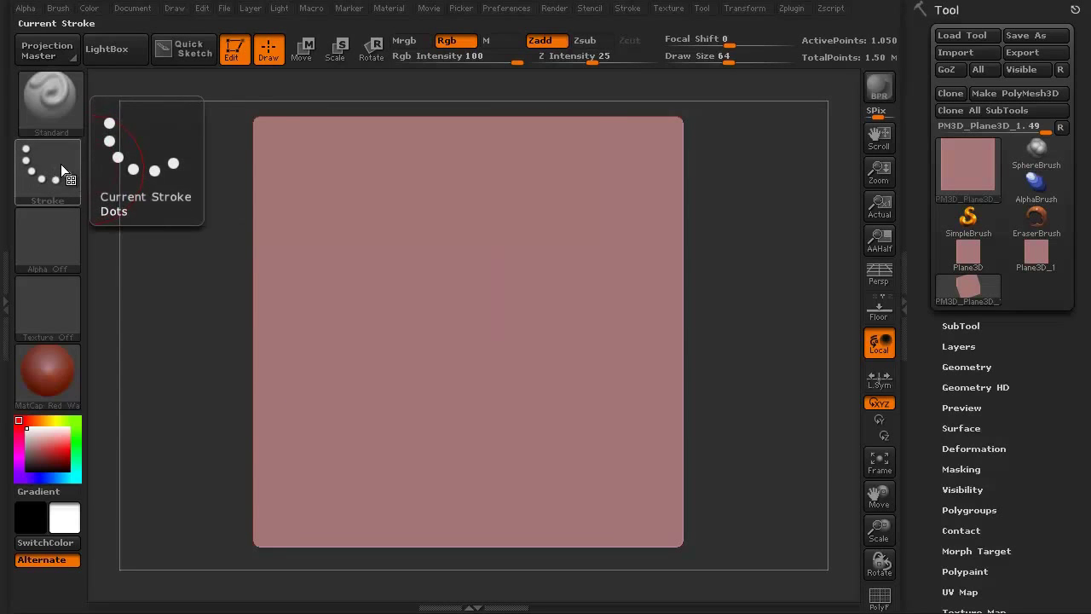
pyautogui.click(63, 164)
pyautogui.click(270, 185)
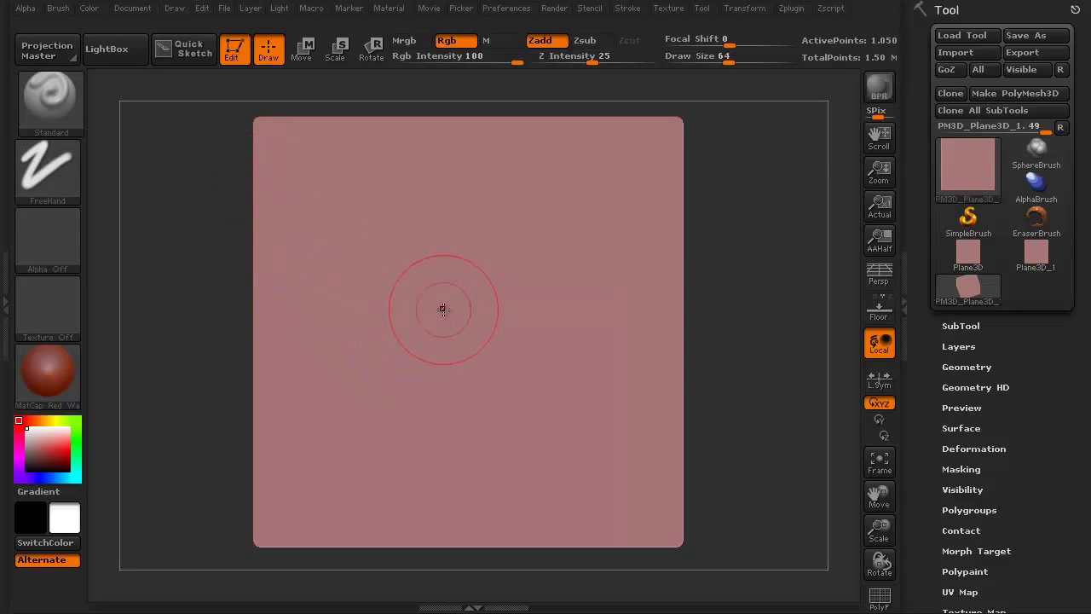
pyautogui.press('[')
pyautogui.press('[')
pyautogui.click(468, 280)
pyautogui.moveTo(468, 280)
pyautogui.mouseDown()
pyautogui.moveTo(524, 312)
pyautogui.moveTo(545, 363)
pyautogui.moveTo(525, 393)
pyautogui.moveTo(484, 413)
pyautogui.moveTo(416, 382)
pyautogui.moveTo(398, 327)
pyautogui.moveTo(404, 300)
pyautogui.moveTo(490, 278)
pyautogui.mouseUp()
pyautogui.hotkey('ctrl', 'z')
# With Z Intensity 10 and Rgb off, sculpt a ring with a central bump.
pyautogui.moveTo(592, 60); pyautogui.dragTo(571, 60)
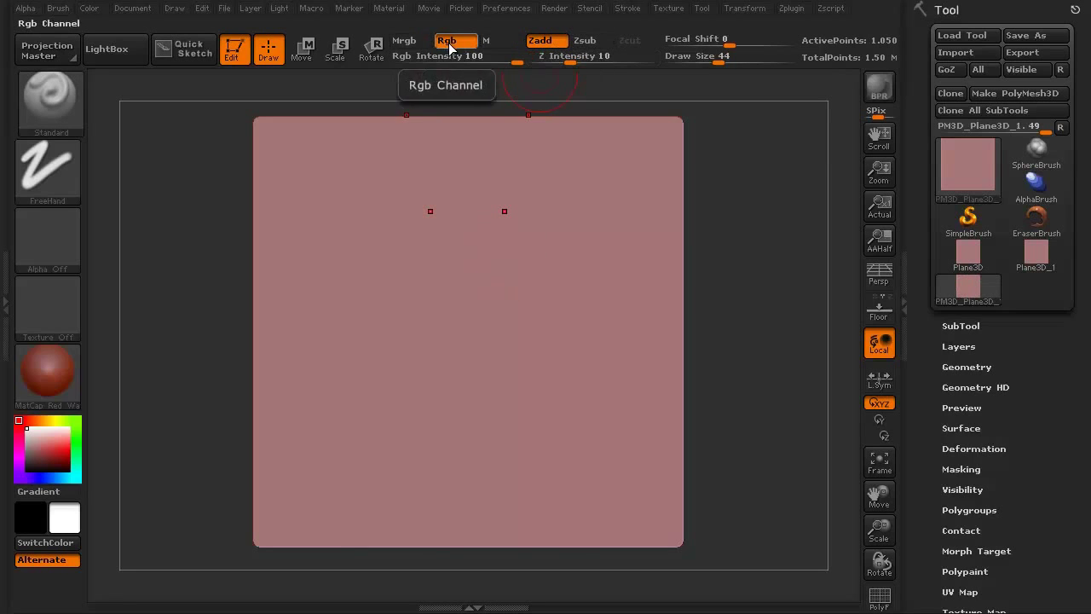
pyautogui.click(447, 41)
pyautogui.moveTo(418, 290)
pyautogui.mouseDown()
pyautogui.moveTo(510, 281)
pyautogui.moveTo(524, 322)
pyautogui.moveTo(516, 371)
pyautogui.moveTo(451, 387)
pyautogui.moveTo(415, 328)
pyautogui.moveTo(430, 281)
pyautogui.moveTo(452, 258)
pyautogui.moveTo(498, 275)
pyautogui.moveTo(525, 317)
pyautogui.moveTo(513, 354)
pyautogui.moveTo(468, 373)
pyautogui.mouseUp()
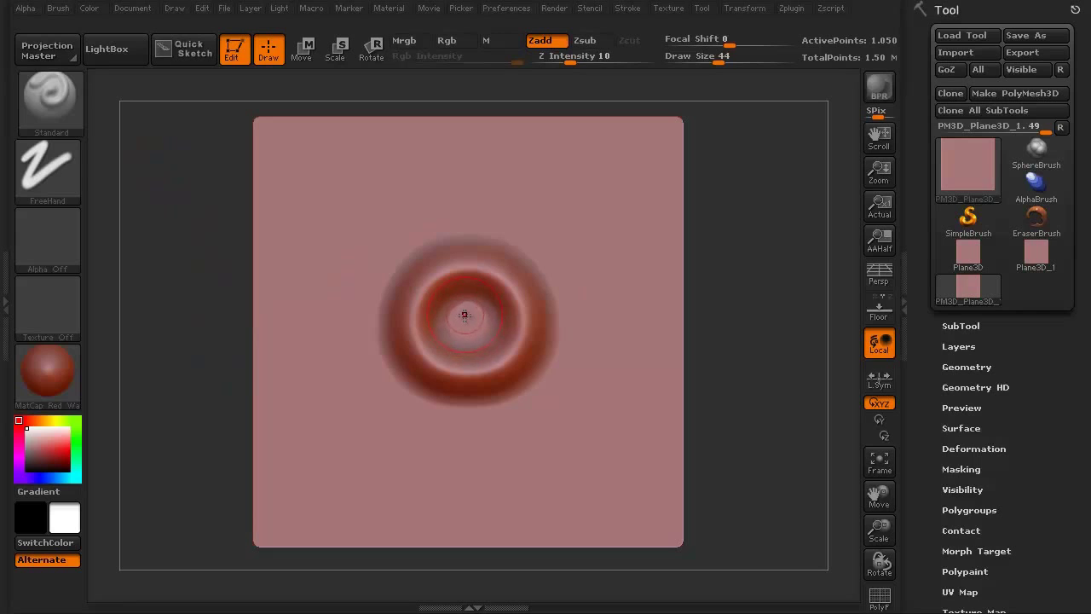
pyautogui.moveTo(464, 316)
pyautogui.mouseDown()
pyautogui.moveTo(480, 309)
pyautogui.moveTo(465, 329)
pyautogui.mouseUp()
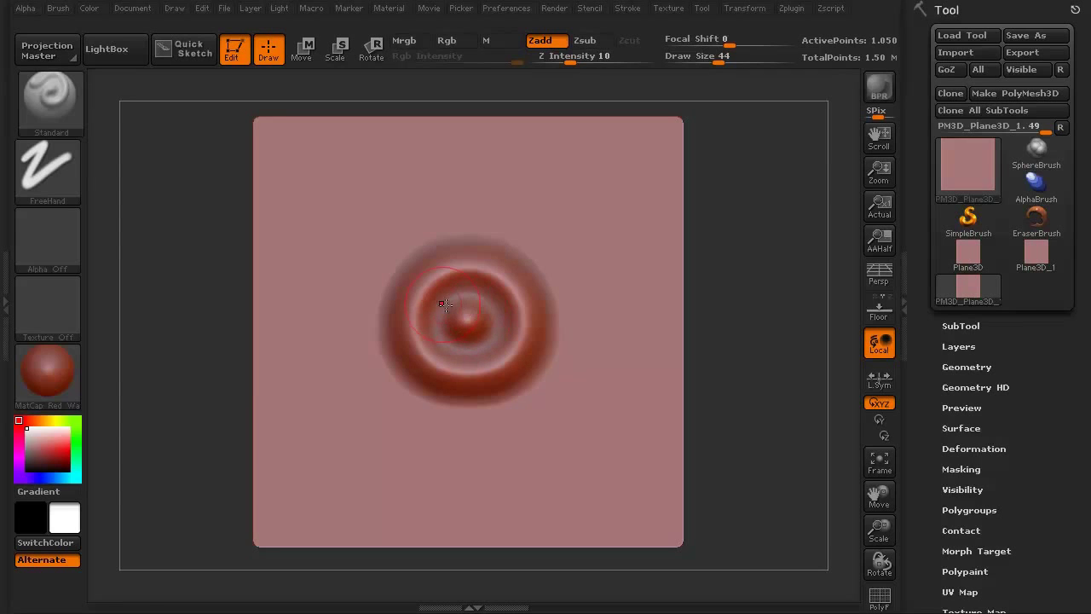
# Use hPolish to crisp the inner ridge and build up the central bump.
pyautogui.click(58, 104)
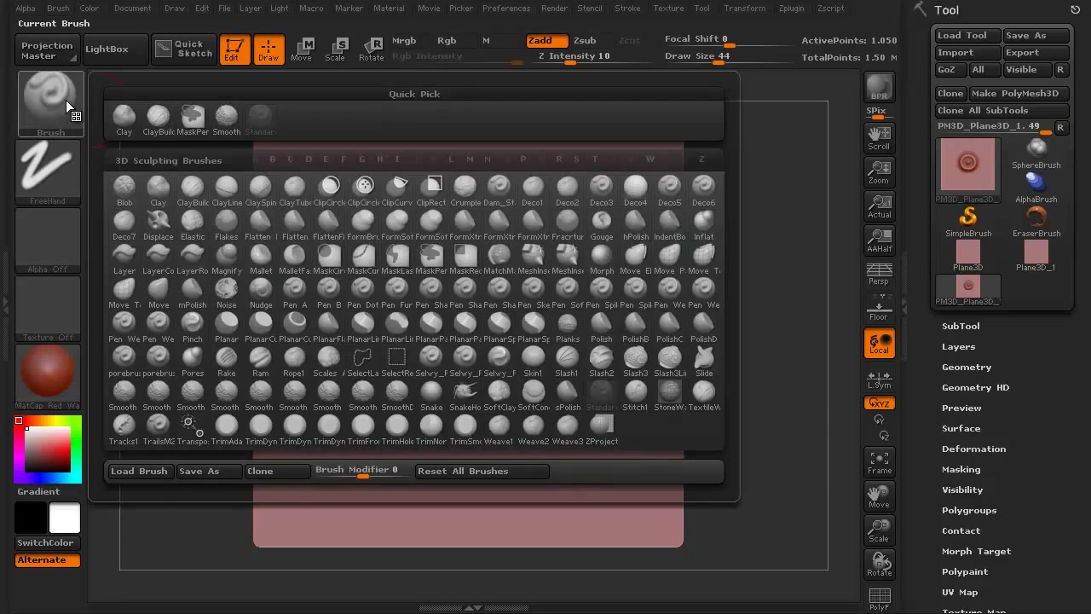
pyautogui.press('h')
pyautogui.press('p')
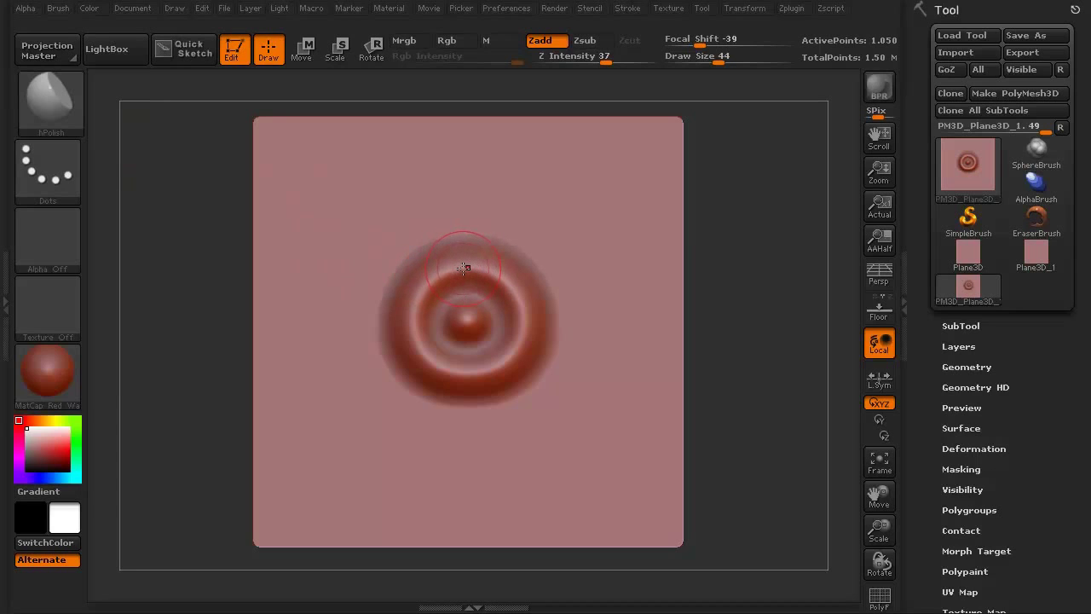
pyautogui.moveTo(458, 268)
pyautogui.mouseDown()
pyautogui.moveTo(415, 308)
pyautogui.moveTo(421, 346)
pyautogui.moveTo(465, 370)
pyautogui.moveTo(498, 364)
pyautogui.mouseUp()
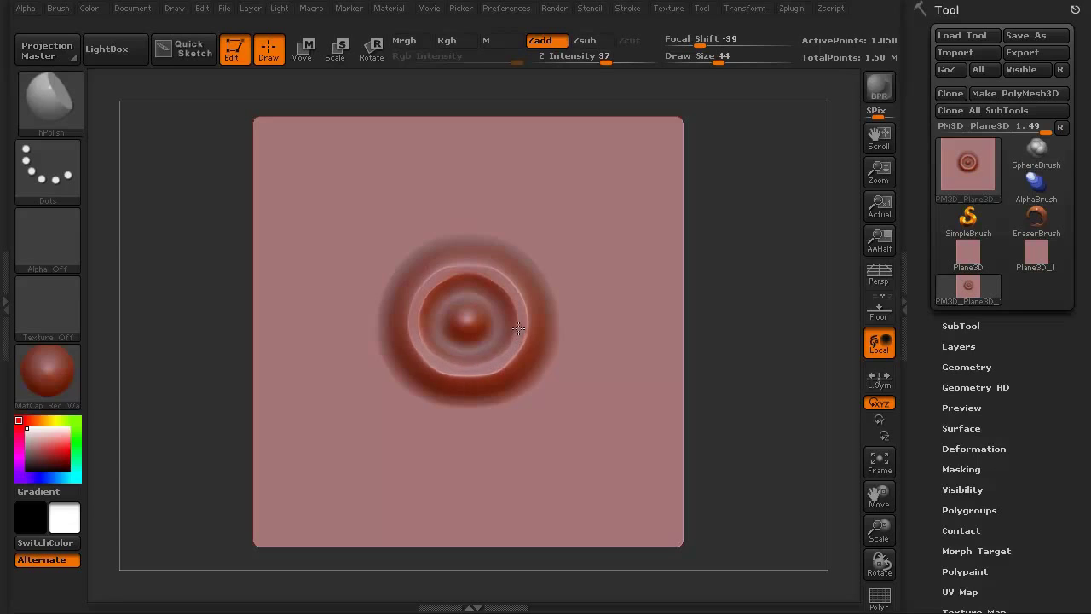
pyautogui.moveTo(433, 280)
pyautogui.mouseDown()
pyautogui.moveTo(475, 270)
pyautogui.moveTo(497, 284)
pyautogui.moveTo(473, 270)
pyautogui.moveTo(426, 298)
pyautogui.mouseUp()
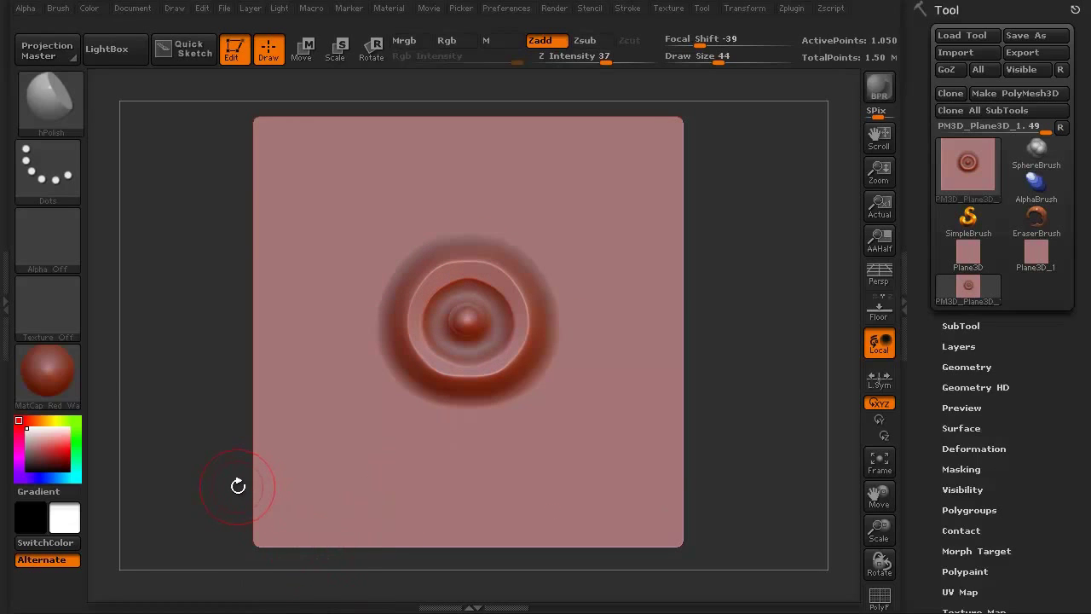
pyautogui.moveTo(464, 316); pyautogui.dragTo(465, 315)
# Smooth the centre bump and the rings into softer, rounded edges.
pyautogui.press('shift')
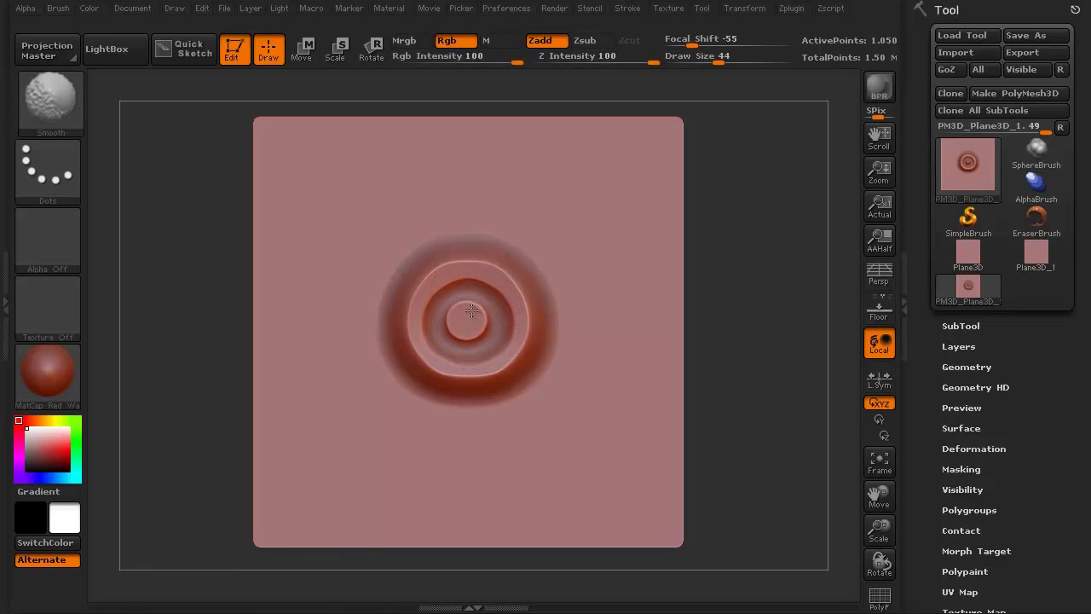
pyautogui.moveTo(471, 323)
pyautogui.keyDown('shift'); pyautogui.mouseDown()
pyautogui.moveTo(487, 299)
pyautogui.moveTo(460, 287)
pyautogui.mouseUp(); pyautogui.keyUp('shift')
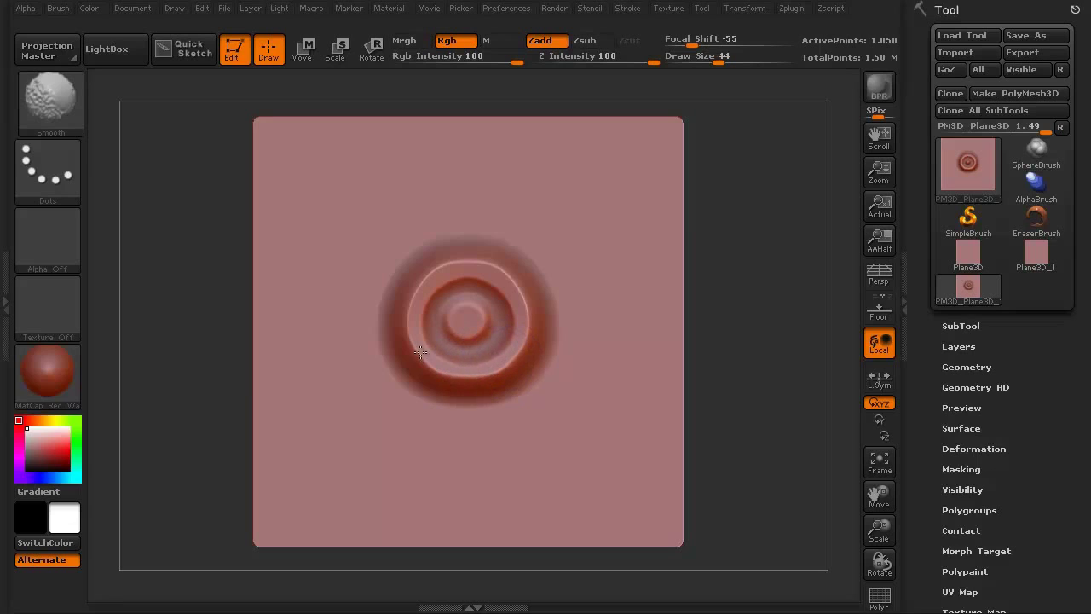
pyautogui.moveTo(446, 259)
pyautogui.keyDown('shift'); pyautogui.mouseDown()
pyautogui.moveTo(482, 259)
pyautogui.moveTo(503, 358)
pyautogui.mouseUp(); pyautogui.keyUp('shift')
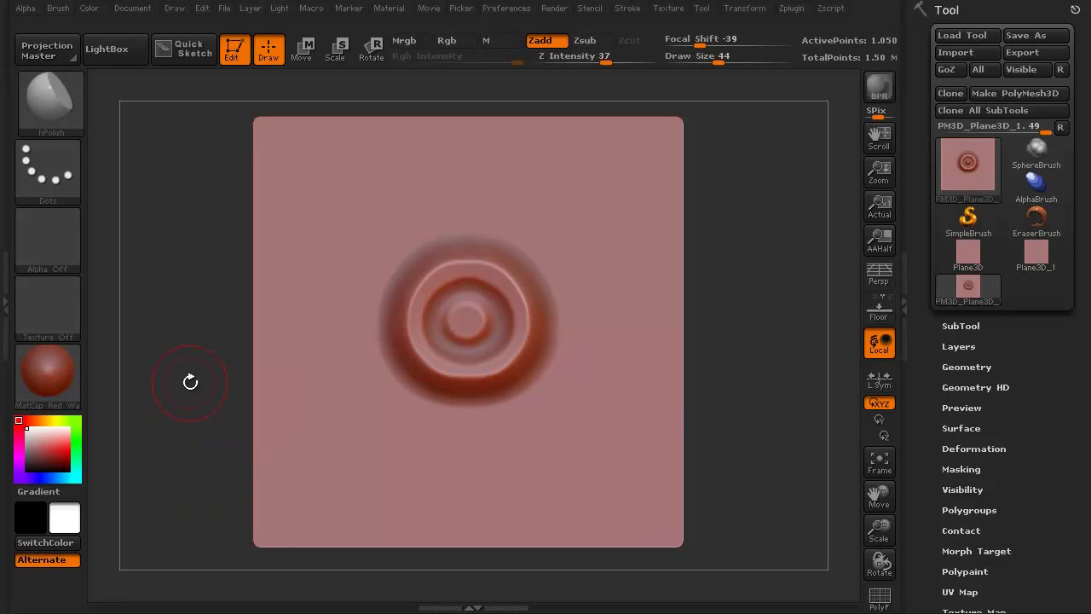
# Zoom in on the sucker and GrabDoc it into a new 900×619 ZGrab01 alpha.
pyautogui.moveTo(190, 382)
pyautogui.keyDown('alt'); pyautogui.mouseDown()
pyautogui.moveTo(191, 431)
pyautogui.moveTo(141, 406)
pyautogui.moveTo(139, 394)
pyautogui.moveTo(158, 395)
pyautogui.moveTo(156, 324)
pyautogui.moveTo(170, 385)
pyautogui.moveTo(178, 214)
pyautogui.moveTo(217, 409)
pyautogui.moveTo(188, 234)
pyautogui.moveTo(219, 366)
pyautogui.moveTo(210, 273)
pyautogui.moveTo(213, 307)
pyautogui.mouseUp(); pyautogui.keyUp('alt')
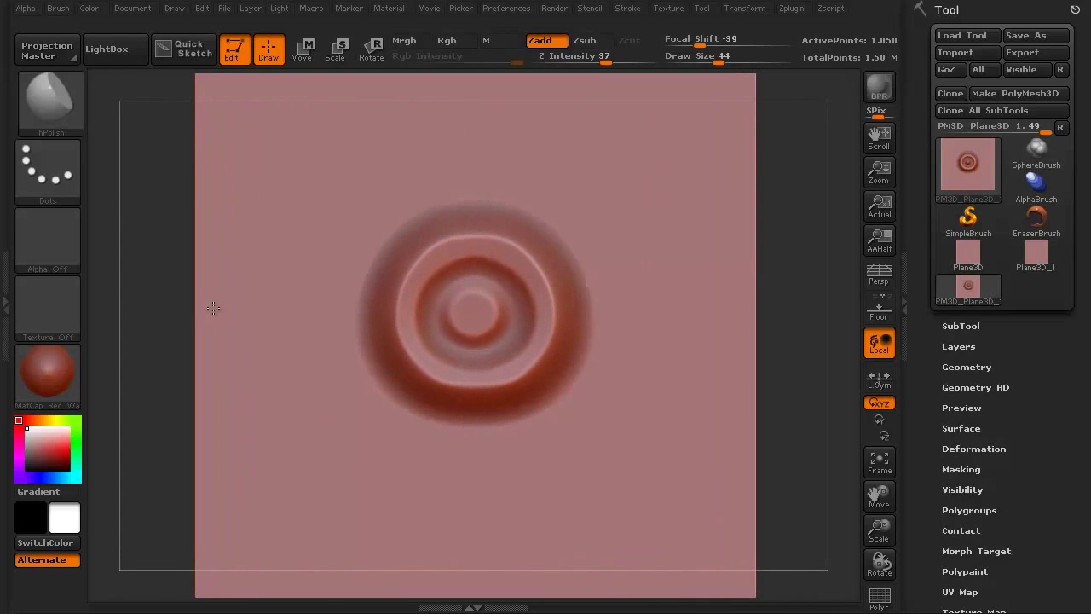
pyautogui.click(29, 9)
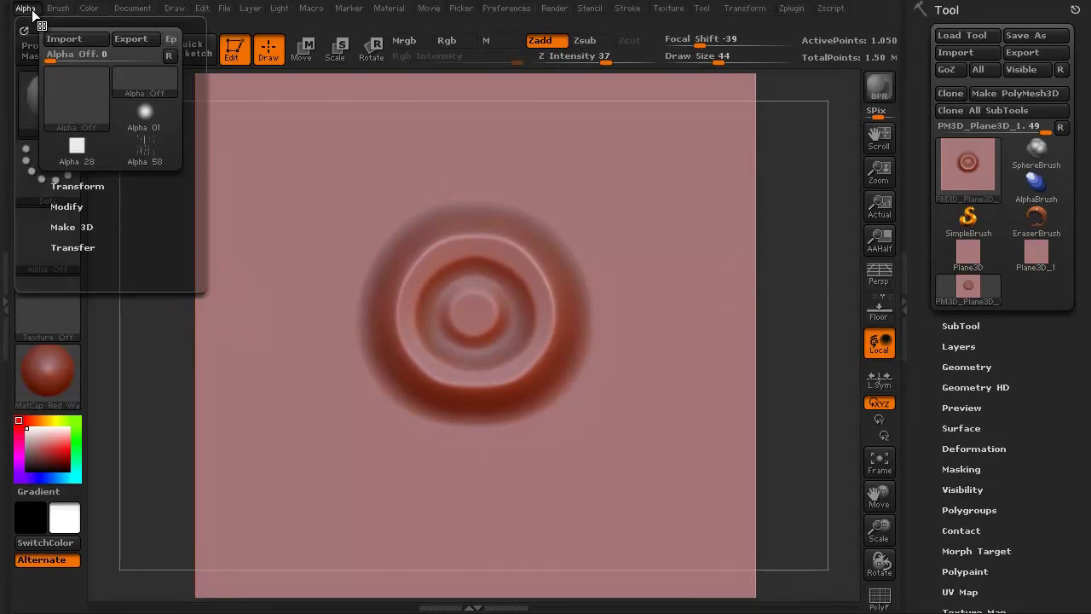
pyautogui.click(73, 247)
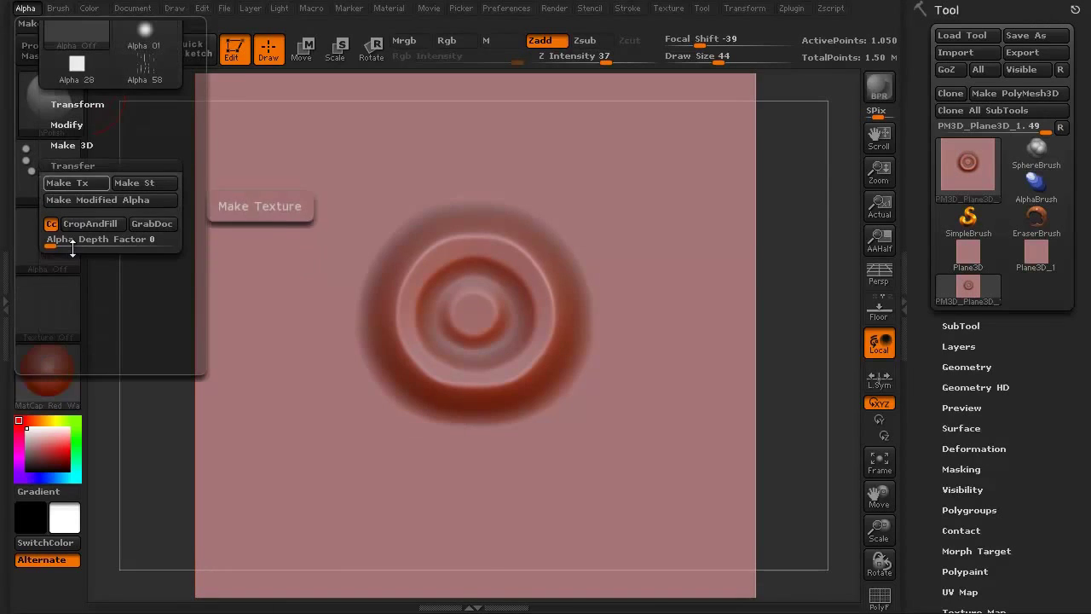
pyautogui.click(148, 224)
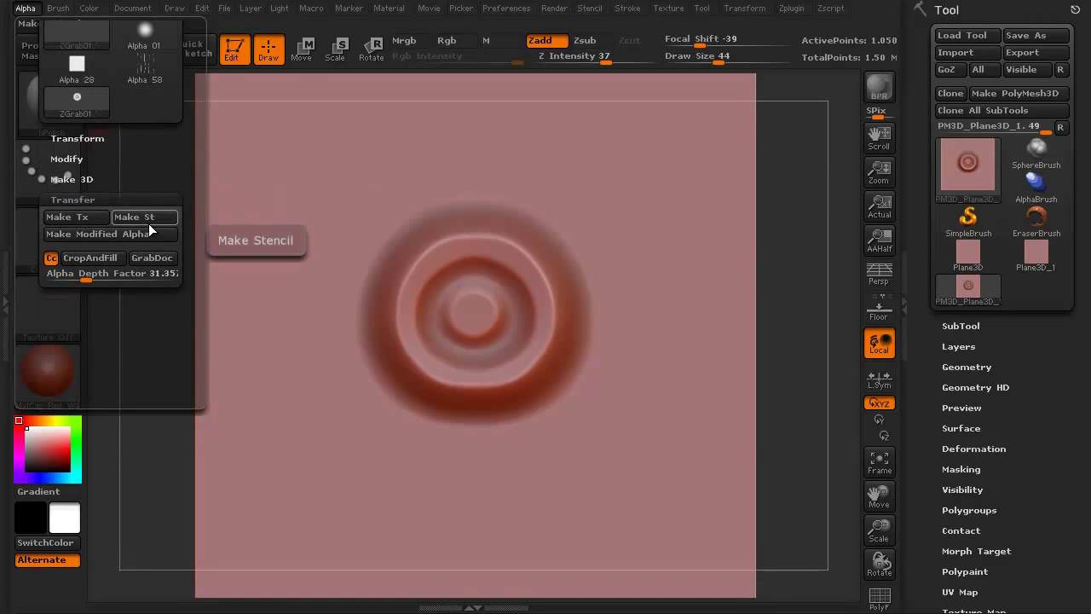
pyautogui.moveTo(164, 174); pyautogui.dragTo(175, 242)
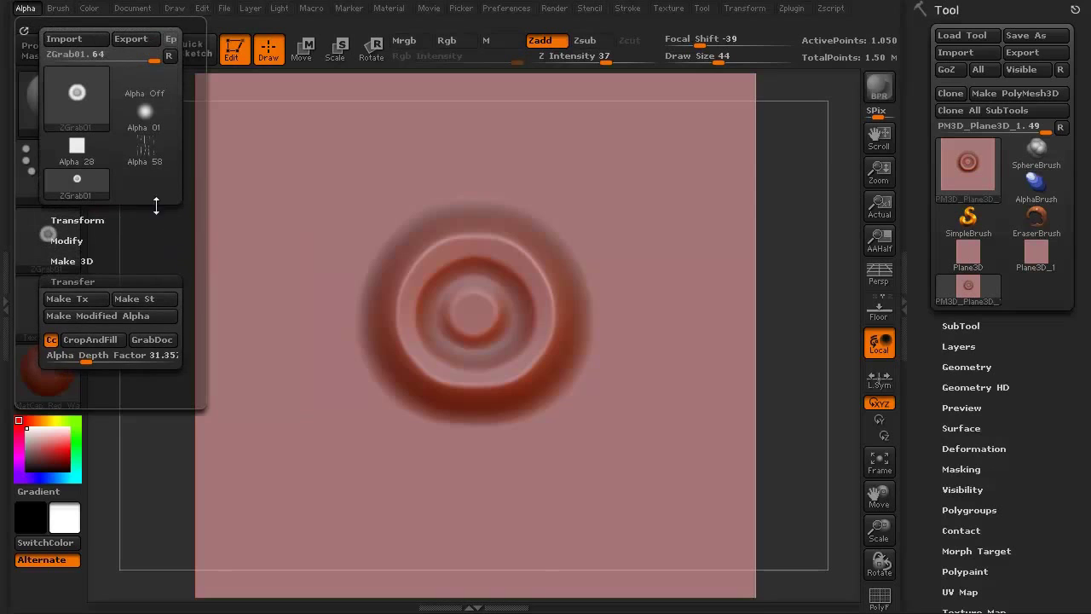
pyautogui.moveTo(82, 95)
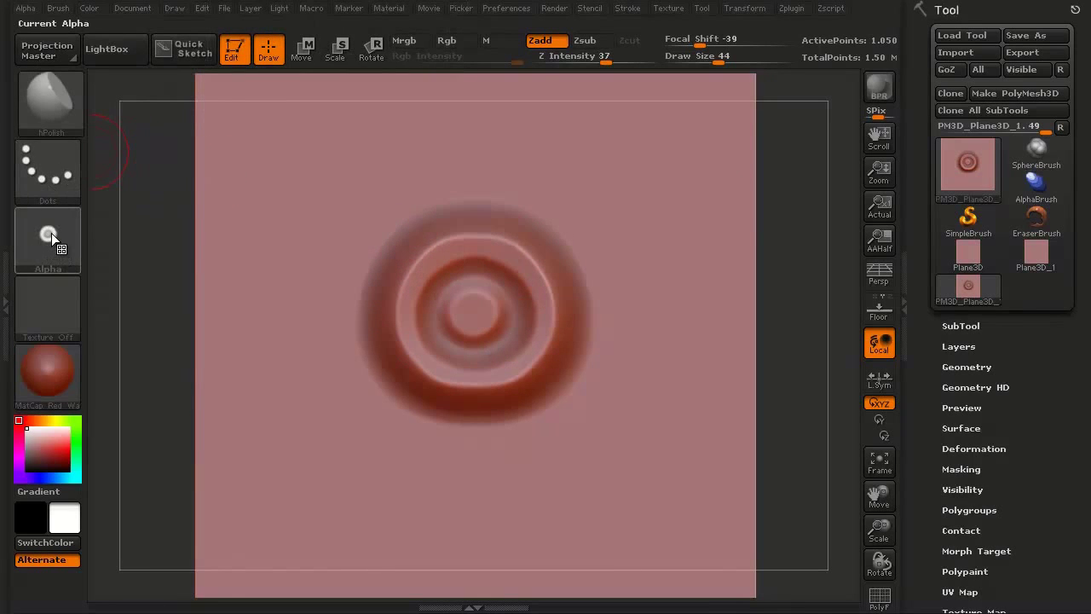
# Set up the Standard brush with the DragRect stroke and the ZGrab01 alpha.
pyautogui.moveTo(49, 193)
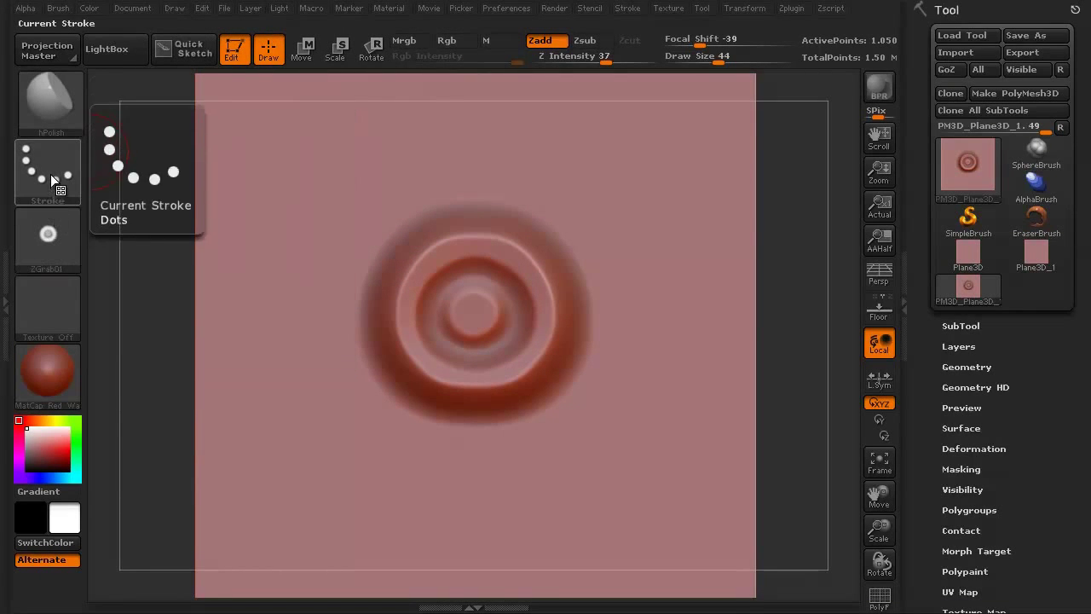
pyautogui.click(63, 119)
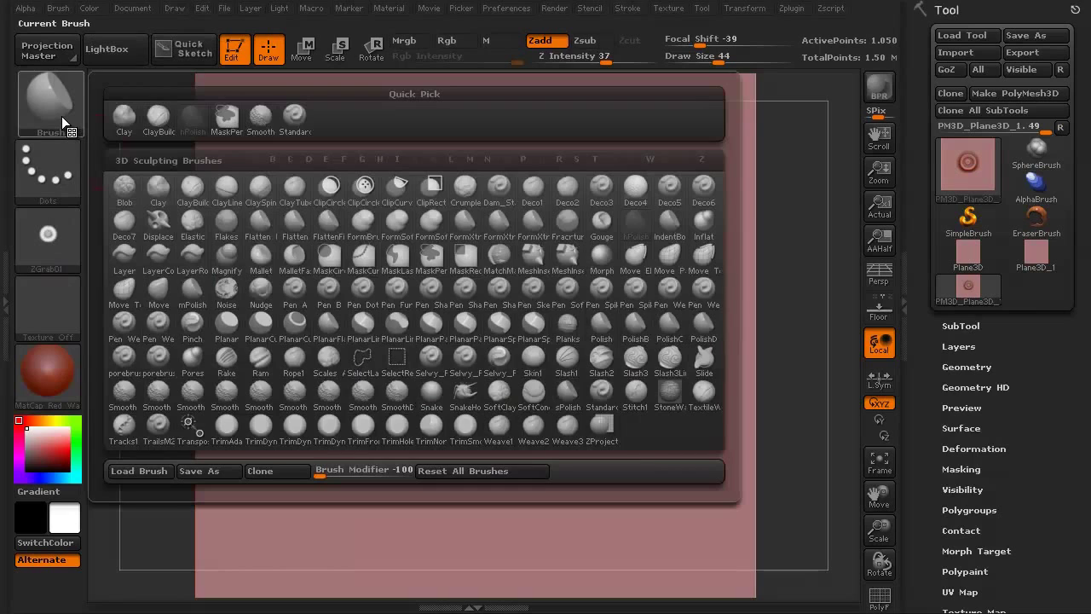
pyautogui.click(297, 123)
pyautogui.click(50, 183)
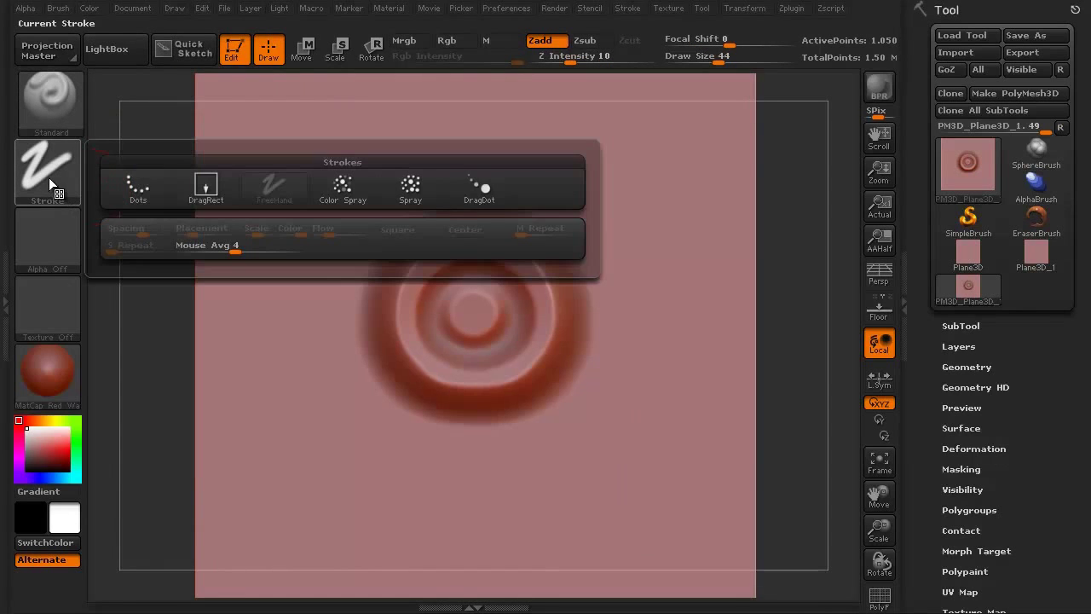
pyautogui.click(206, 185)
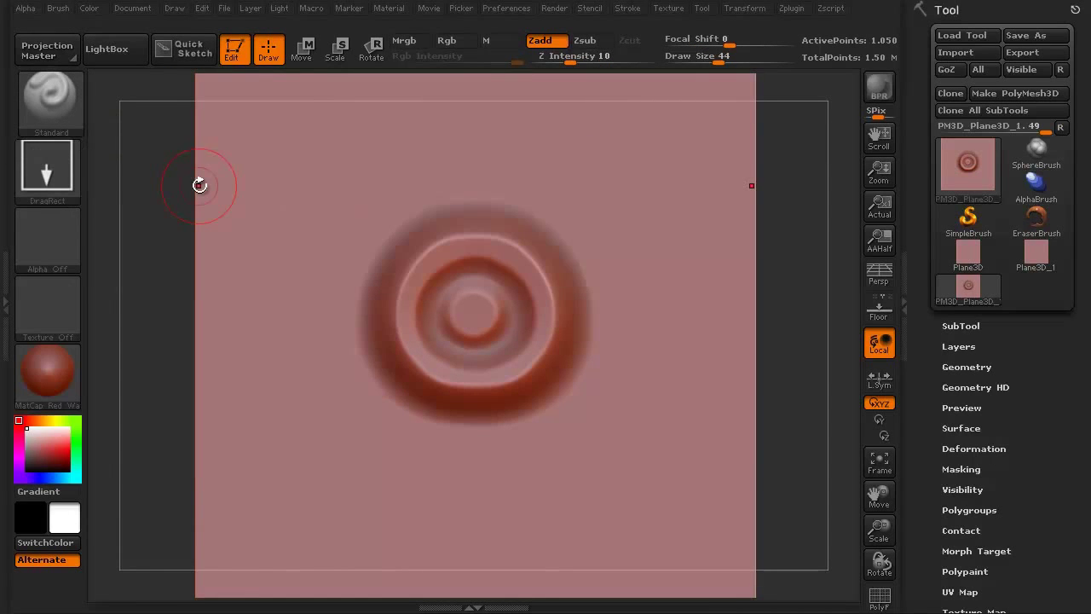
pyautogui.click(52, 237)
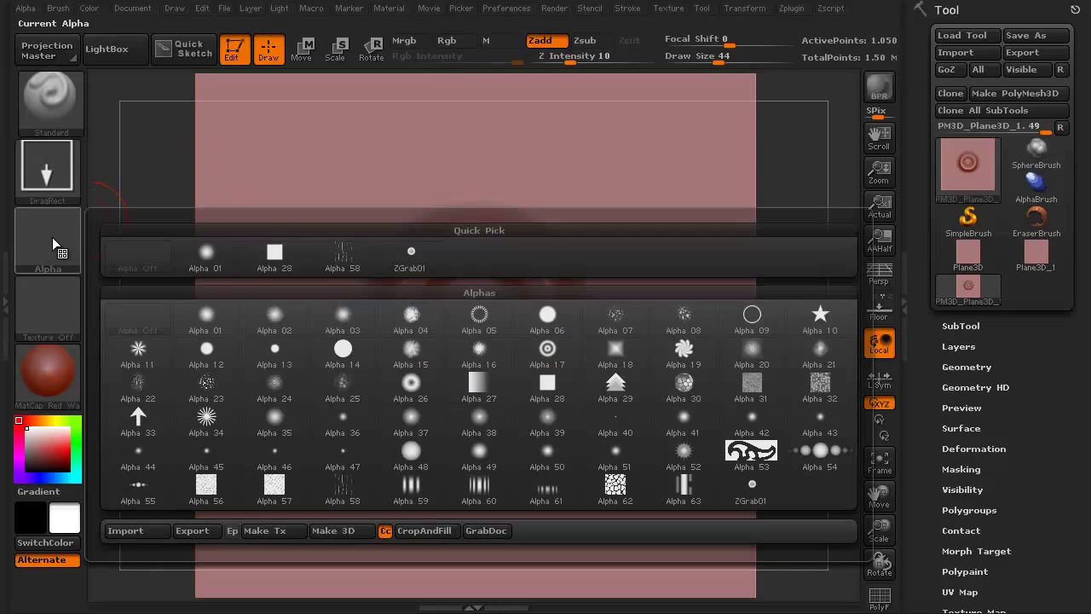
pyautogui.click(412, 255)
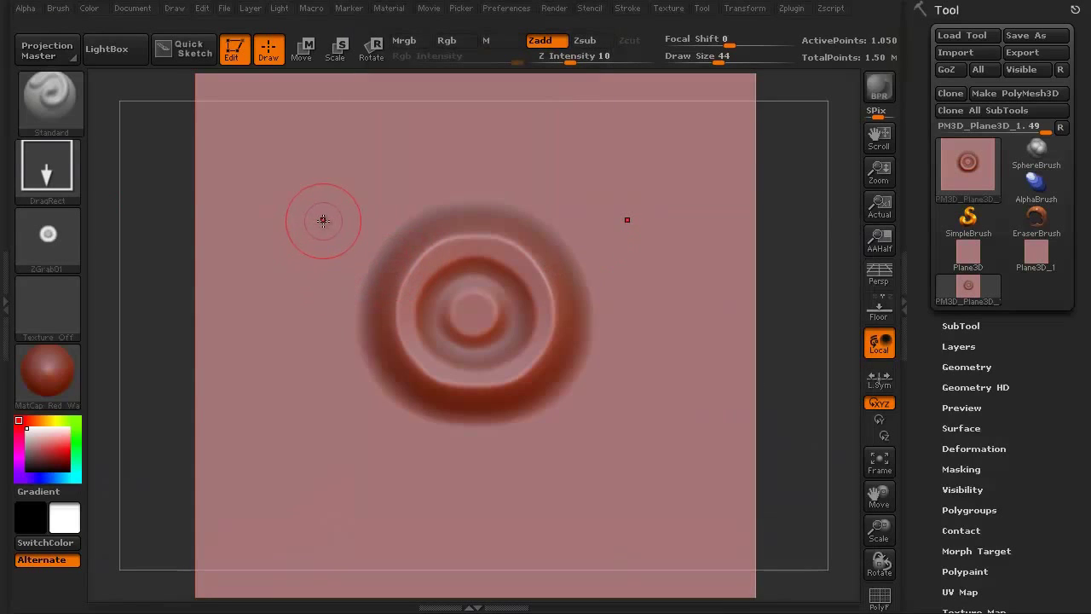
# Test mirrored stamps at Z Intensity 24, undo them, and zoom out.
pyautogui.moveTo(322, 228)
pyautogui.mouseDown()
pyautogui.moveTo(336, 551)
pyautogui.moveTo(324, 376)
pyautogui.moveTo(353, 446)
pyautogui.moveTo(369, 542)
pyautogui.mouseUp()
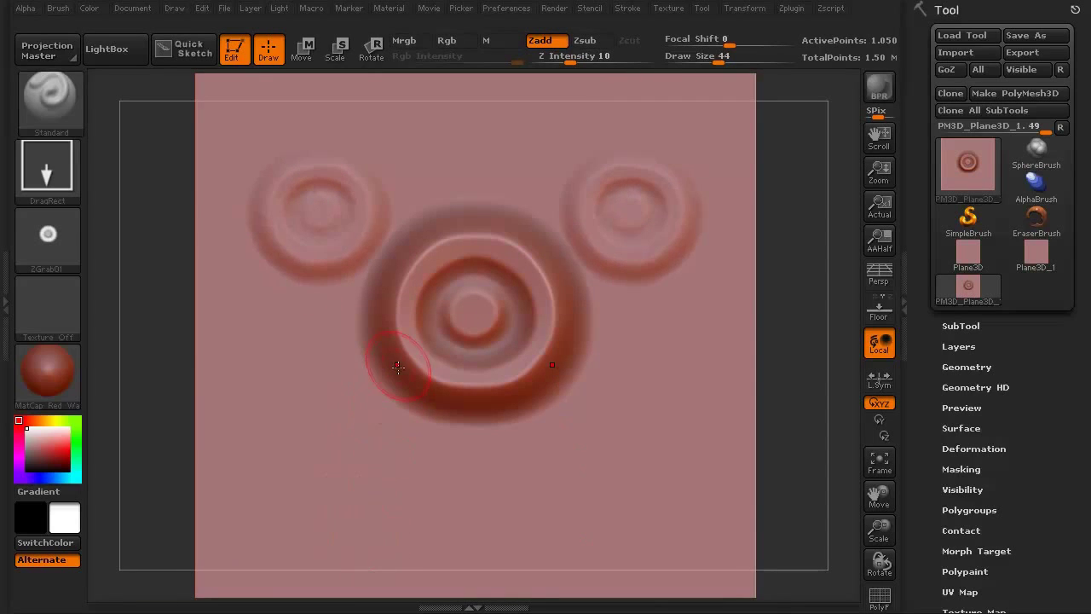
pyautogui.hotkey('ctrl', 'z')
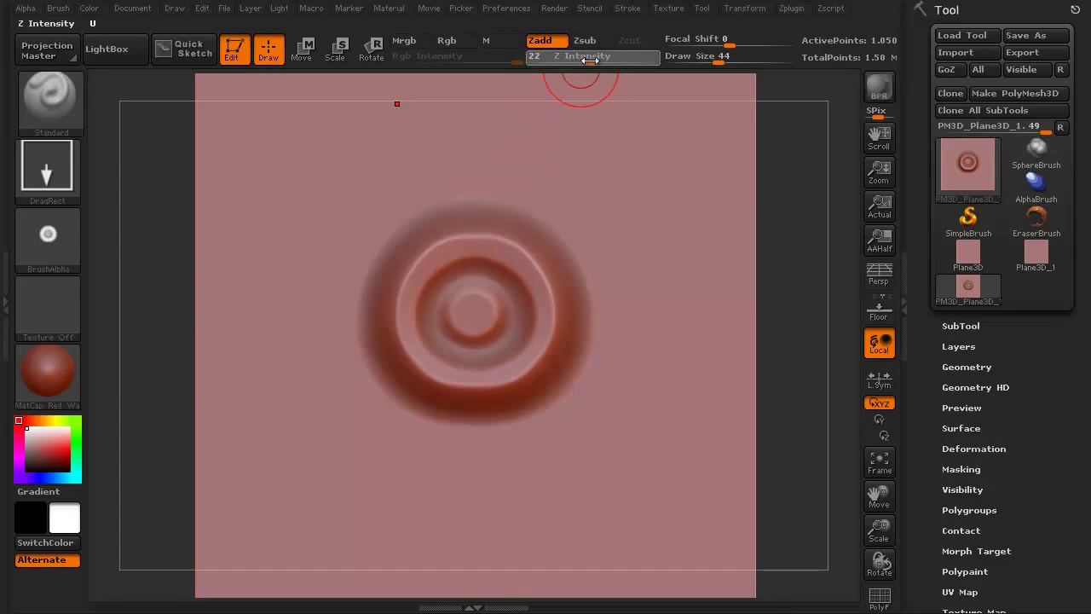
pyautogui.moveTo(309, 211); pyautogui.dragTo(342, 586)
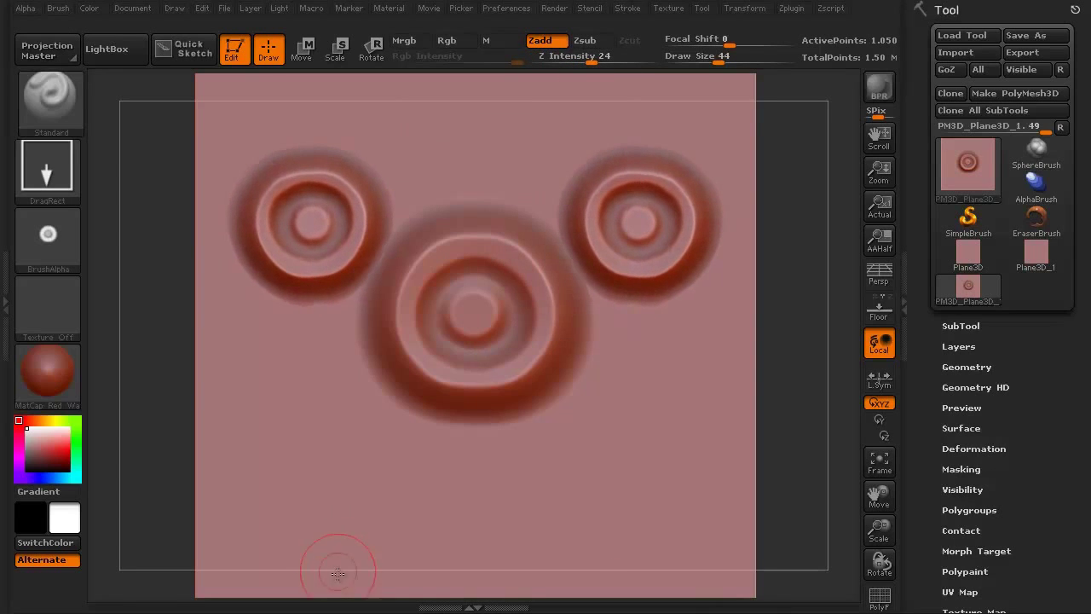
pyautogui.hotkey('ctrl', 'z')
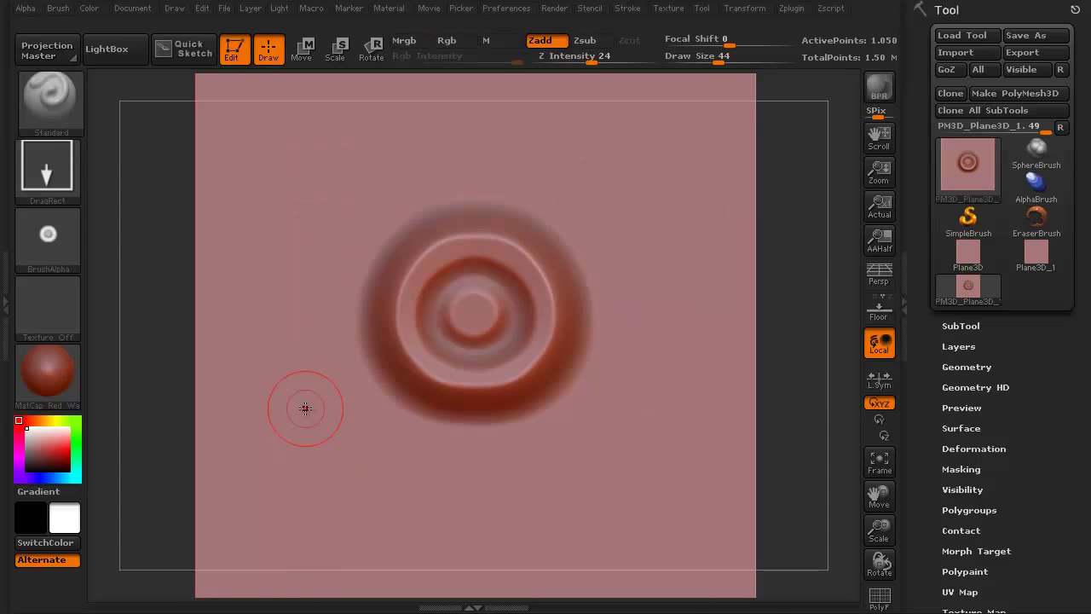
pyautogui.keyDown('alt'); pyautogui.moveTo(162, 363); pyautogui.dragTo(149, 331); pyautogui.keyUp('alt')
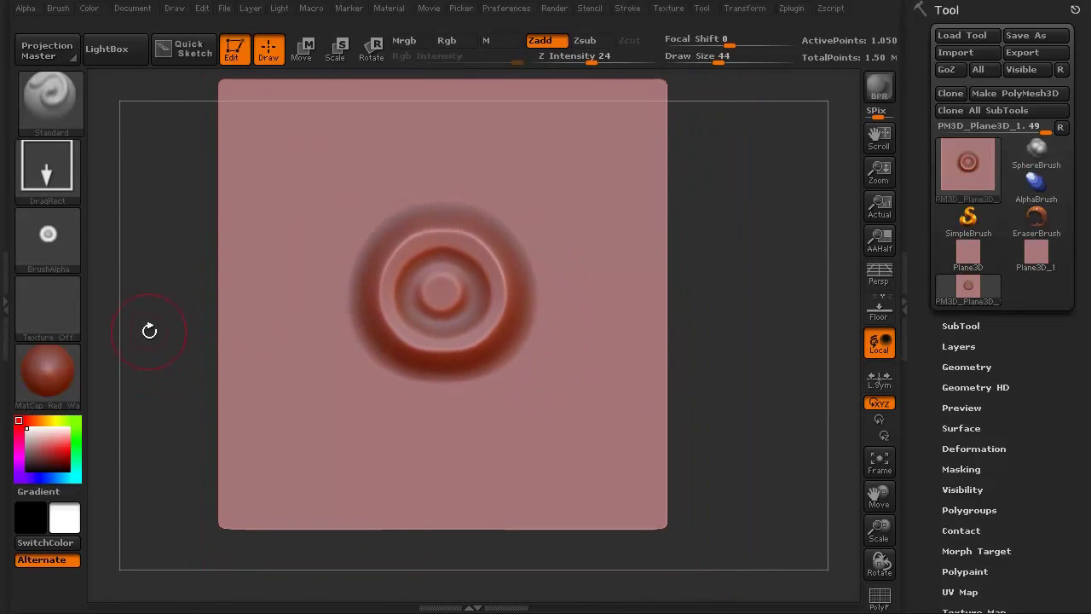
# Make Plane3D_1 into polymesh PM3D_Plane3D_2 and subdivide it to 1.050 million points.
pyautogui.click(1036, 251)
pyautogui.keyDown('alt'); pyautogui.moveTo(169, 198); pyautogui.dragTo(189, 224); pyautogui.keyUp('alt')
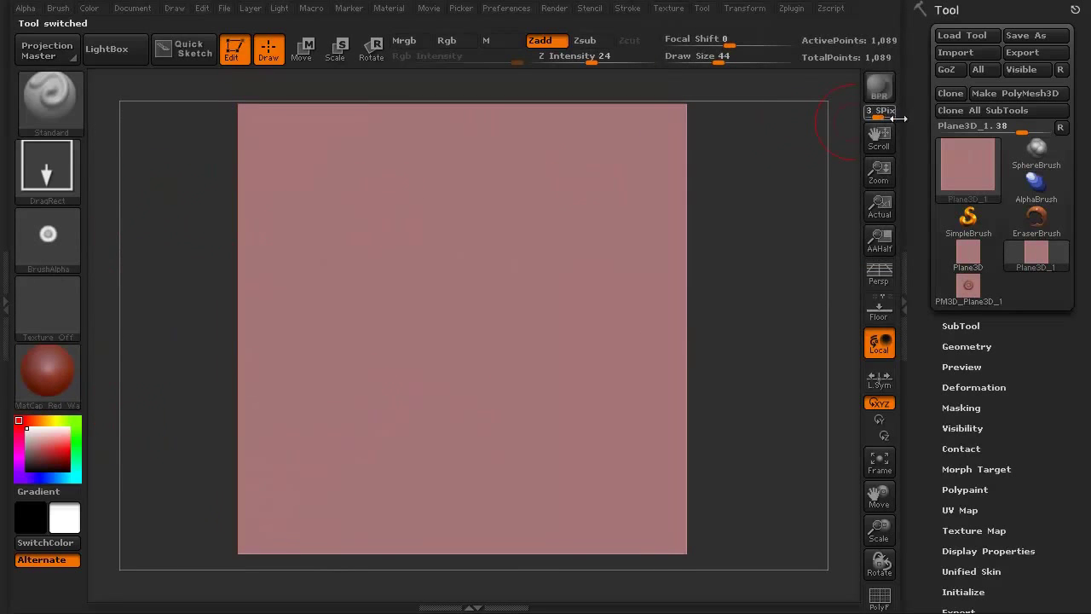
pyautogui.click(995, 91)
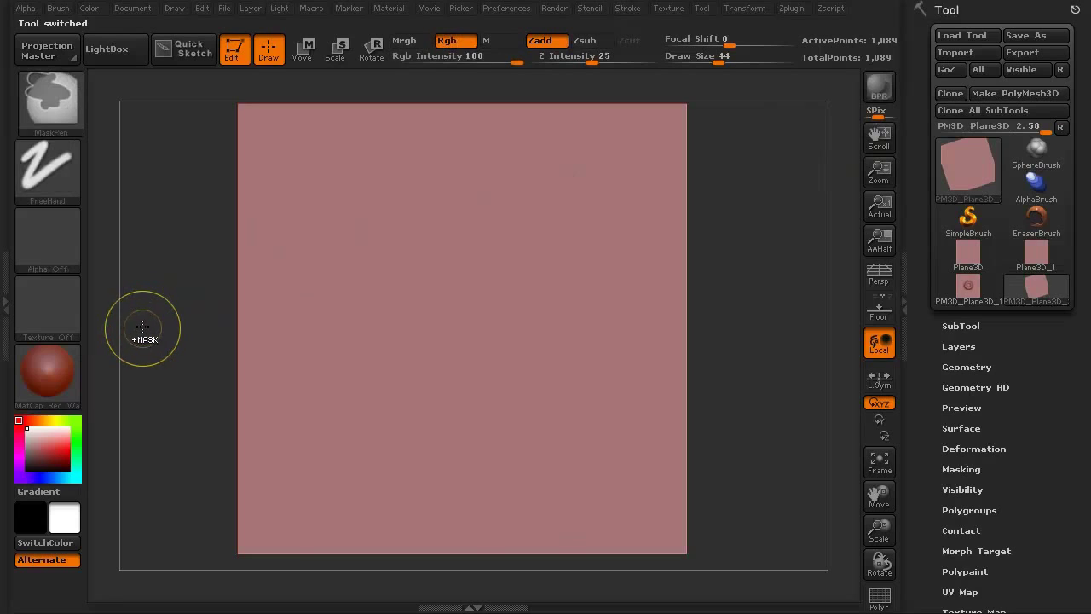
pyautogui.hotkey('ctrl', 'd')
pyautogui.hotkey('ctrl', 'd')
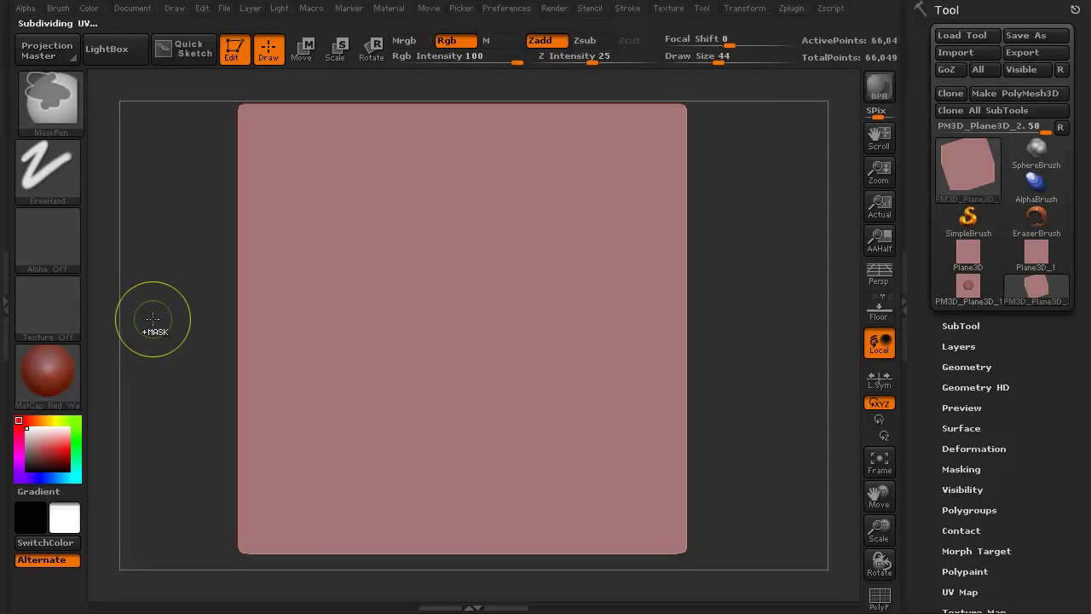
pyautogui.hotkey('ctrl', 'd')
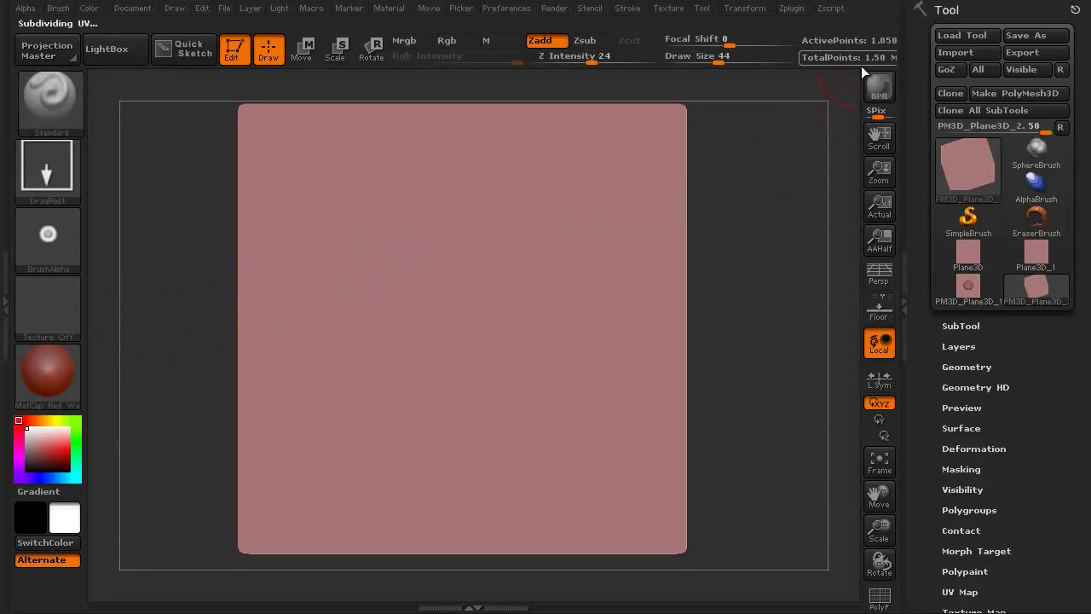
pyautogui.click(907, 97)
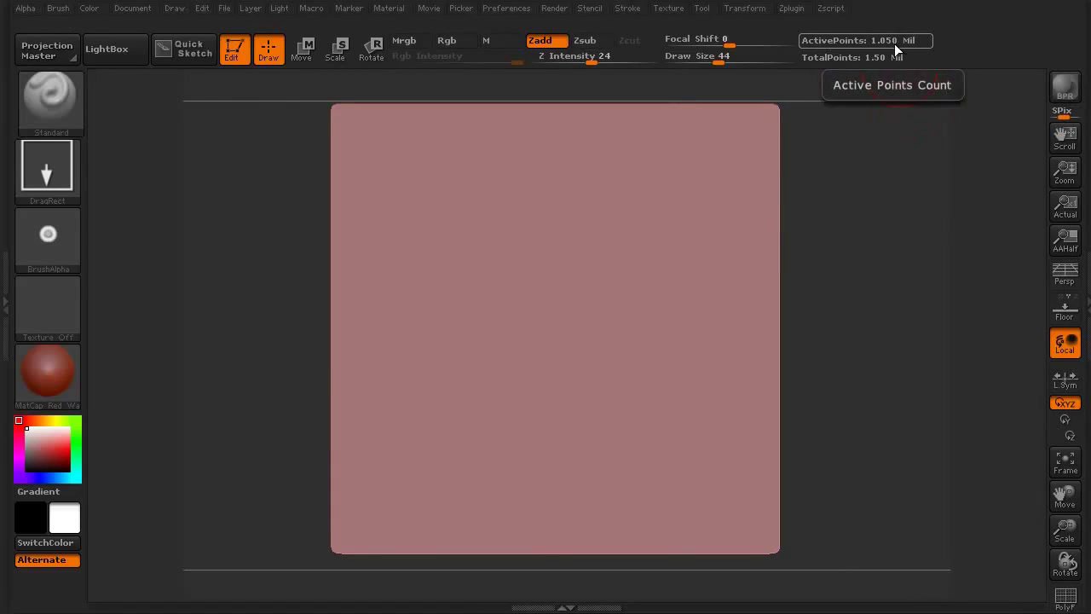
pyautogui.click(1086, 309)
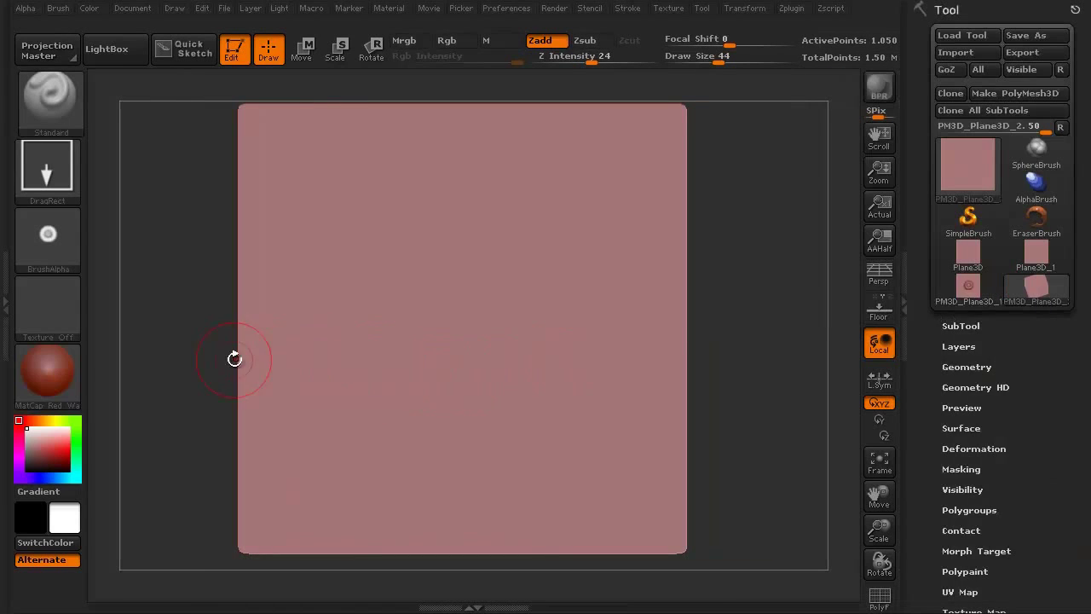
# Stamp a large centre sucker with rings to its upper right, upper left and above.
pyautogui.press('f')
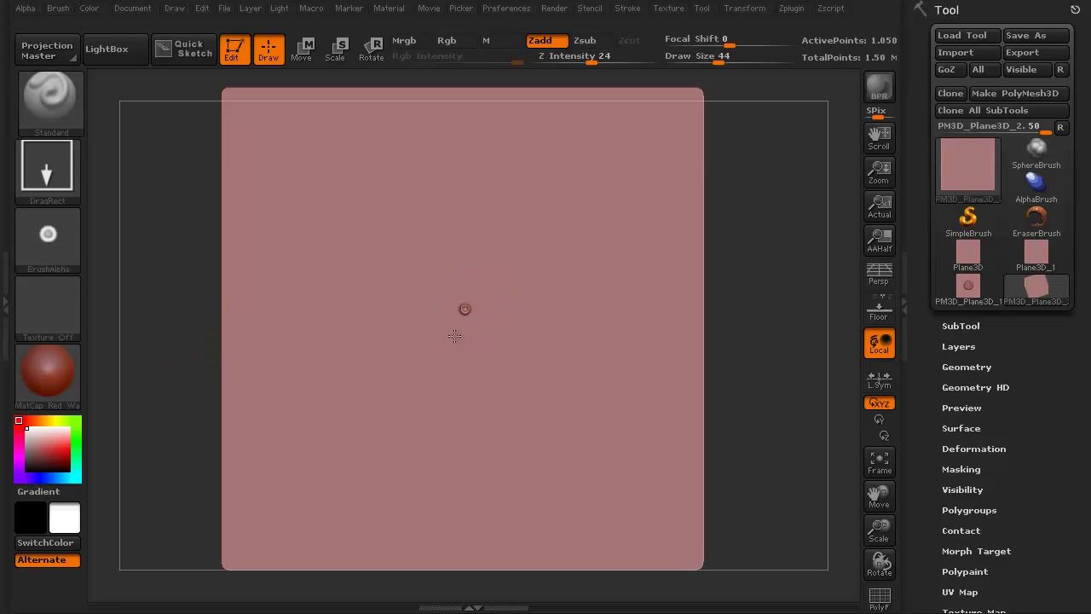
pyautogui.moveTo(453, 338); pyautogui.dragTo(401, 559)
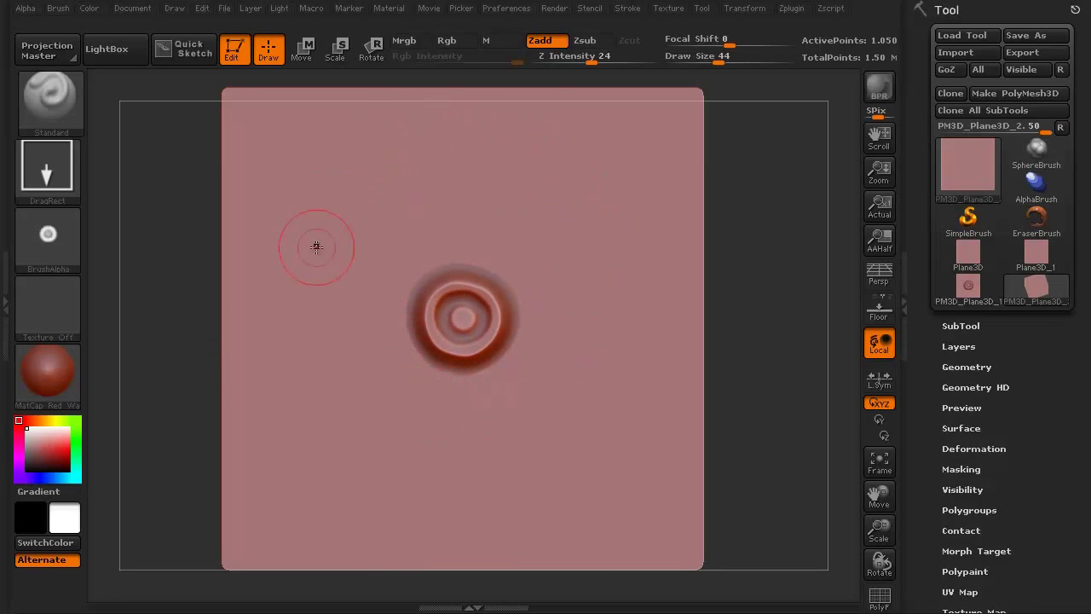
pyautogui.moveTo(546, 297); pyautogui.dragTo(526, 440)
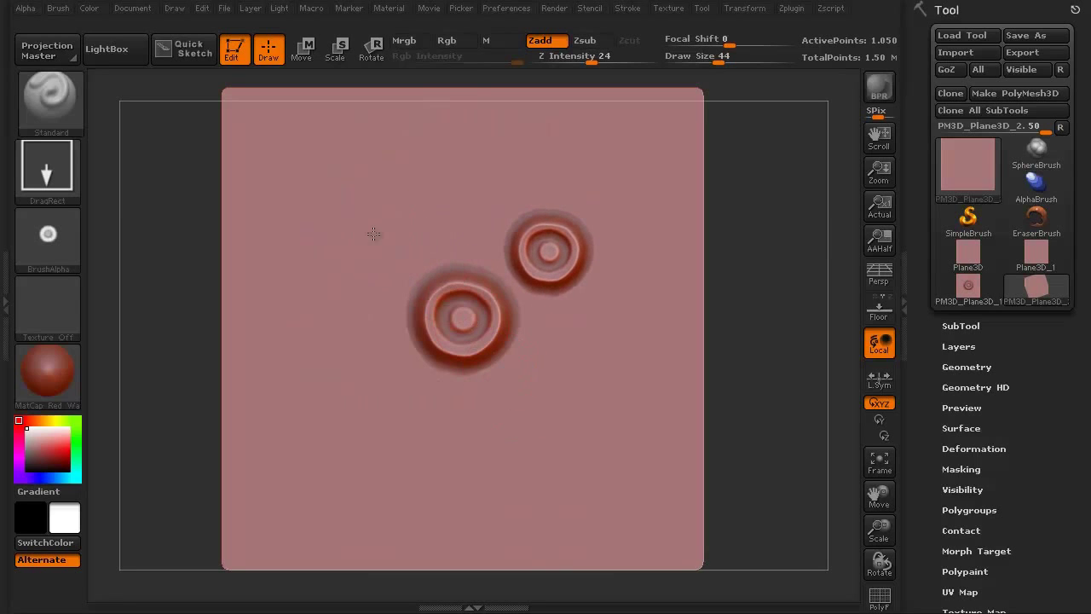
pyautogui.moveTo(378, 238); pyautogui.dragTo(451, 426)
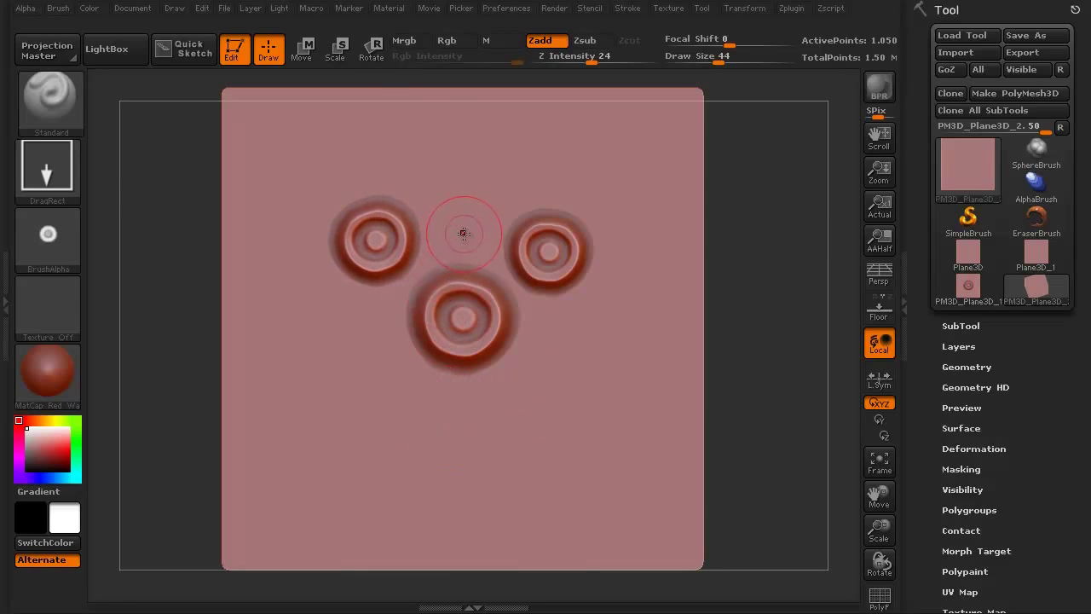
pyautogui.moveTo(468, 195); pyautogui.dragTo(450, 313)
pyautogui.hotkey('ctrl', 'z')
pyautogui.moveTo(460, 229); pyautogui.dragTo(448, 365)
# Fill in the cluster with about nine more sucker rings of varying sizes around it.
pyautogui.moveTo(557, 350); pyautogui.dragTo(587, 529)
pyautogui.moveTo(451, 431); pyautogui.dragTo(324, 554)
pyautogui.moveTo(374, 356); pyautogui.dragTo(314, 512)
pyautogui.moveTo(328, 297)
pyautogui.mouseDown()
pyautogui.moveTo(289, 419)
pyautogui.moveTo(295, 396)
pyautogui.mouseUp()
pyautogui.moveTo(536, 414); pyautogui.dragTo(505, 558)
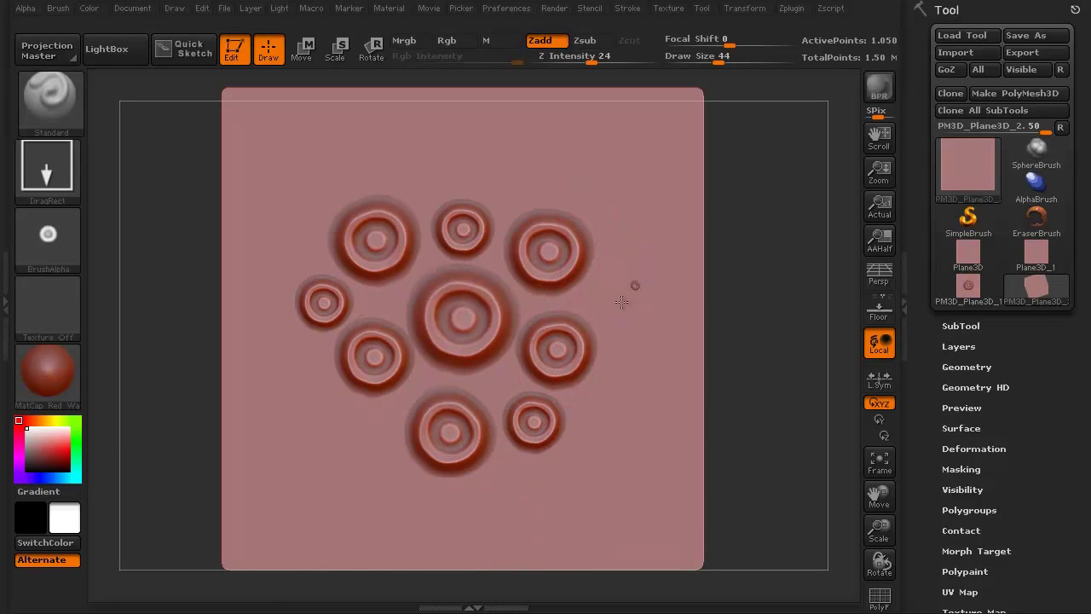
pyautogui.moveTo(618, 307)
pyautogui.mouseDown()
pyautogui.moveTo(590, 364)
pyautogui.moveTo(563, 339)
pyautogui.mouseUp()
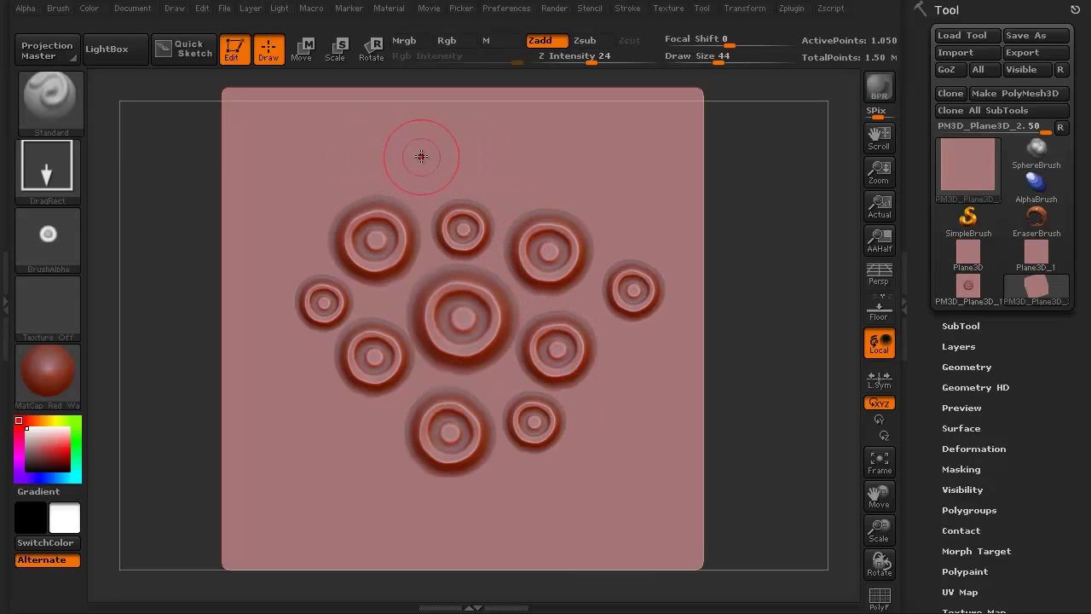
pyautogui.moveTo(421, 167); pyautogui.dragTo(397, 336)
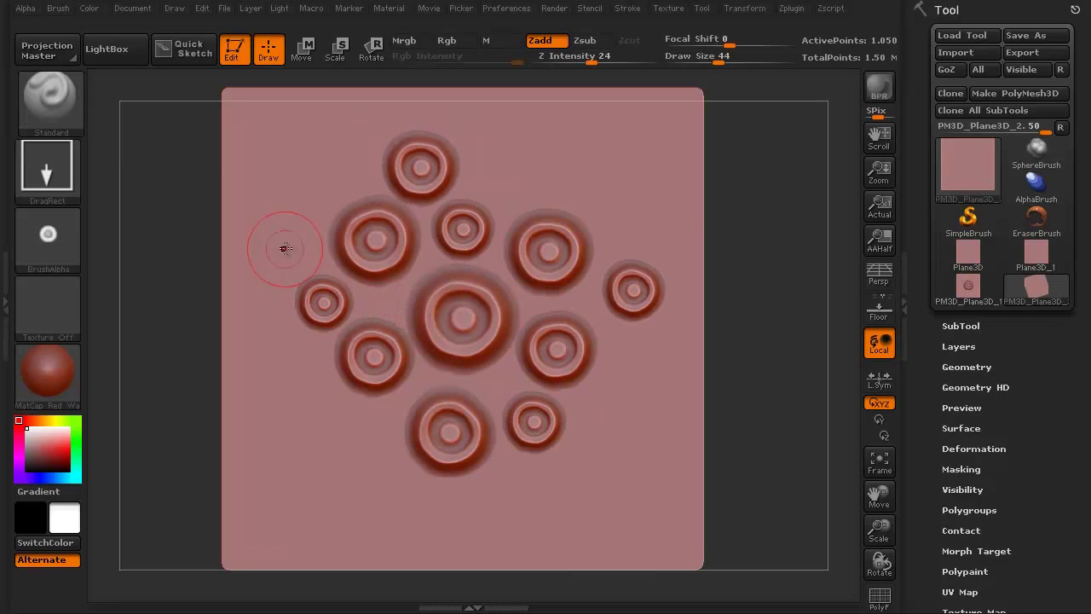
pyautogui.moveTo(288, 246); pyautogui.dragTo(273, 338)
pyautogui.moveTo(353, 449); pyautogui.dragTo(324, 520)
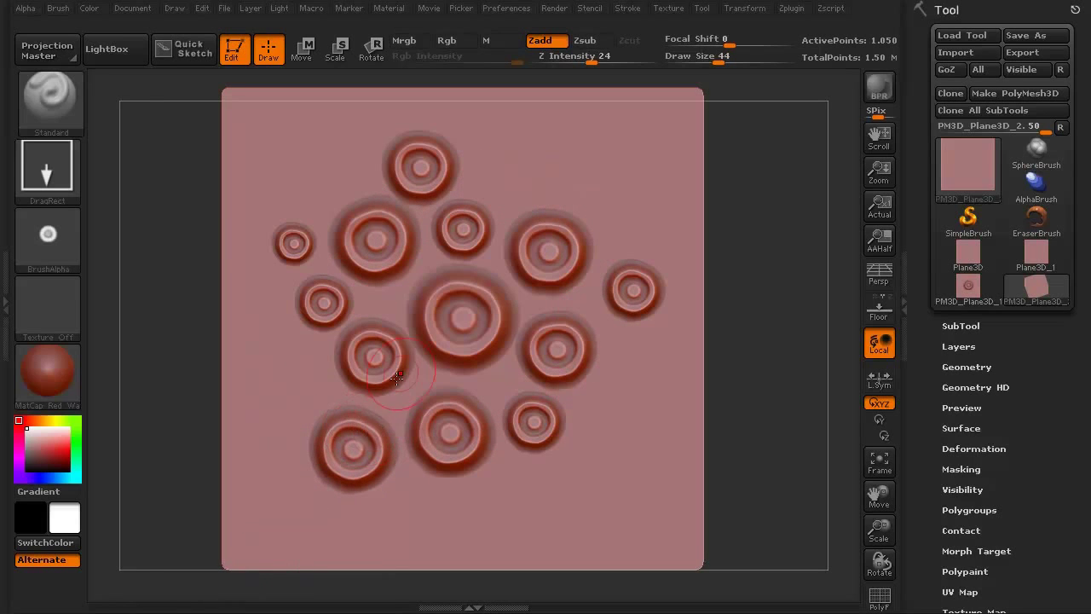
pyautogui.keyDown('alt'); pyautogui.moveTo(184, 367); pyautogui.dragTo(162, 393); pyautogui.keyUp('alt')
# Capture the canvas sucker cluster with GrabDoc as the new ZGrab02 alpha.
pyautogui.click(31, 10)
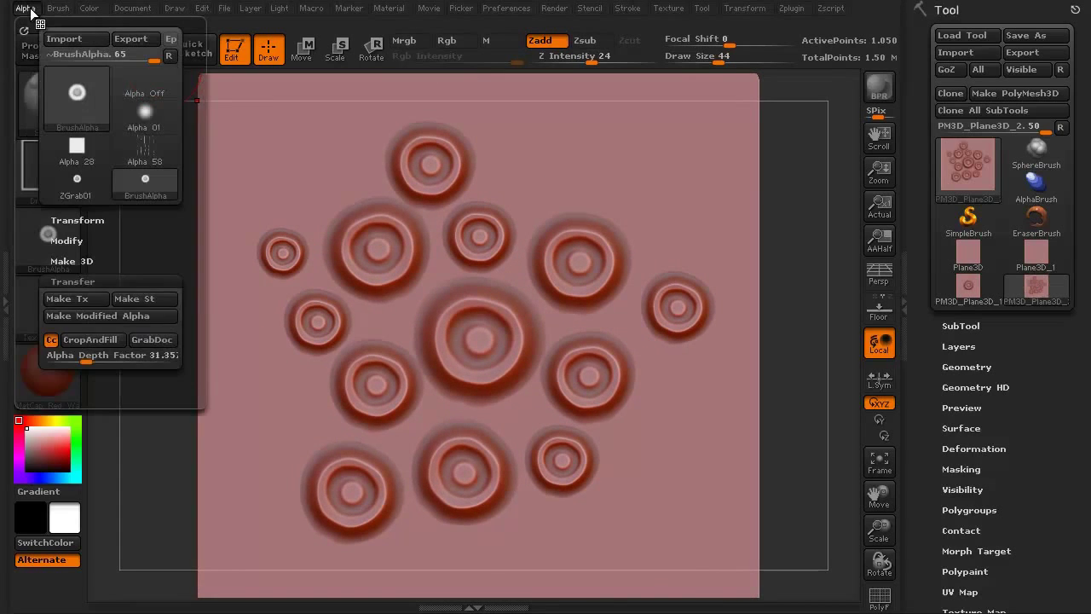
pyautogui.click(145, 340)
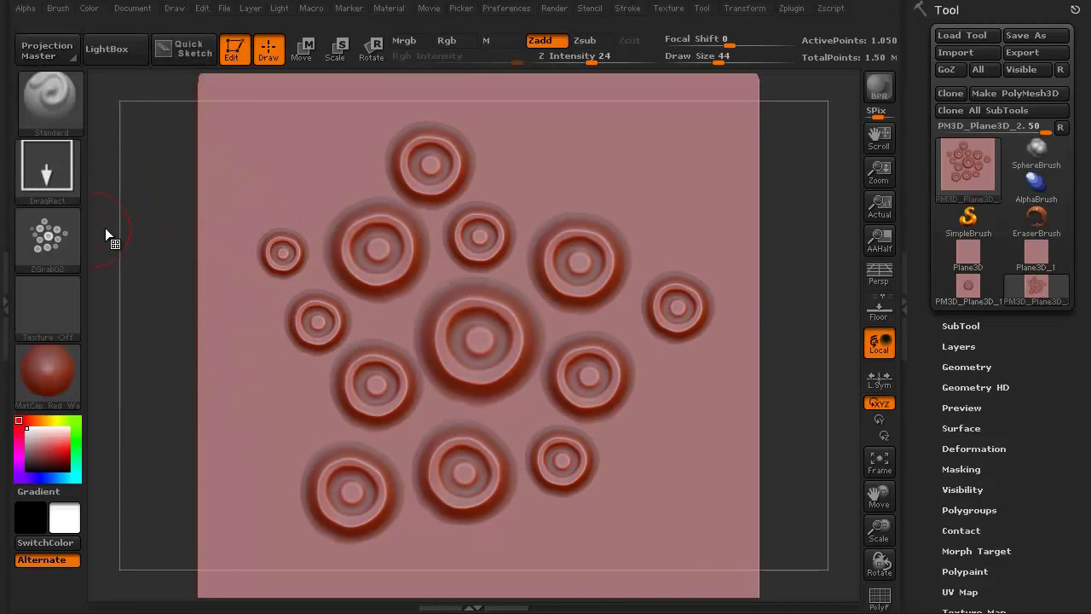
pyautogui.moveTo(31, 238)
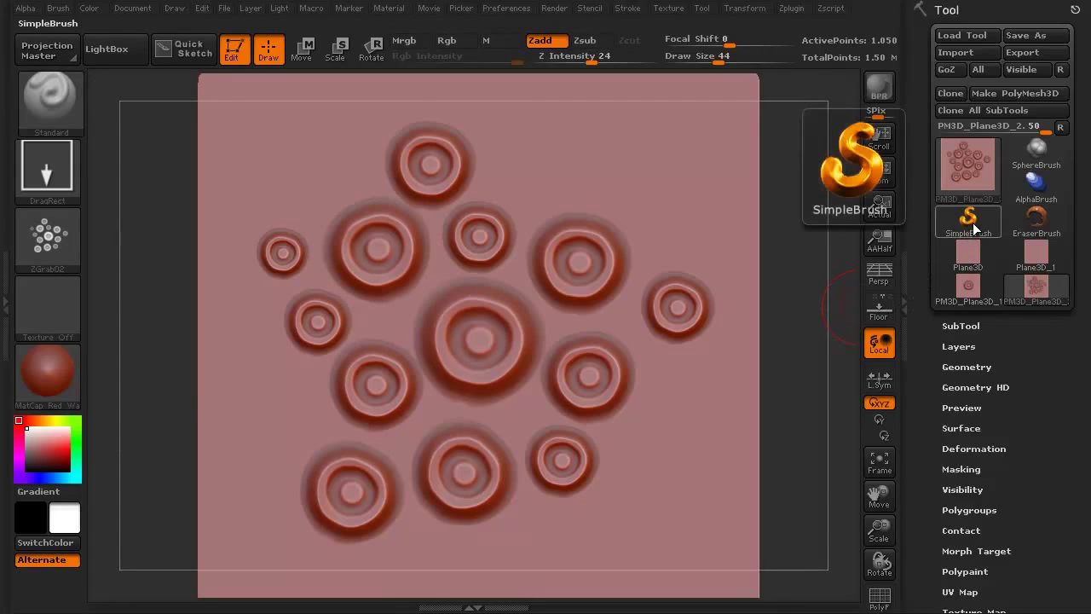
# Switch the active tool from the plane to the Sphere3D primitive via SimpleBrush.
pyautogui.click(972, 221)
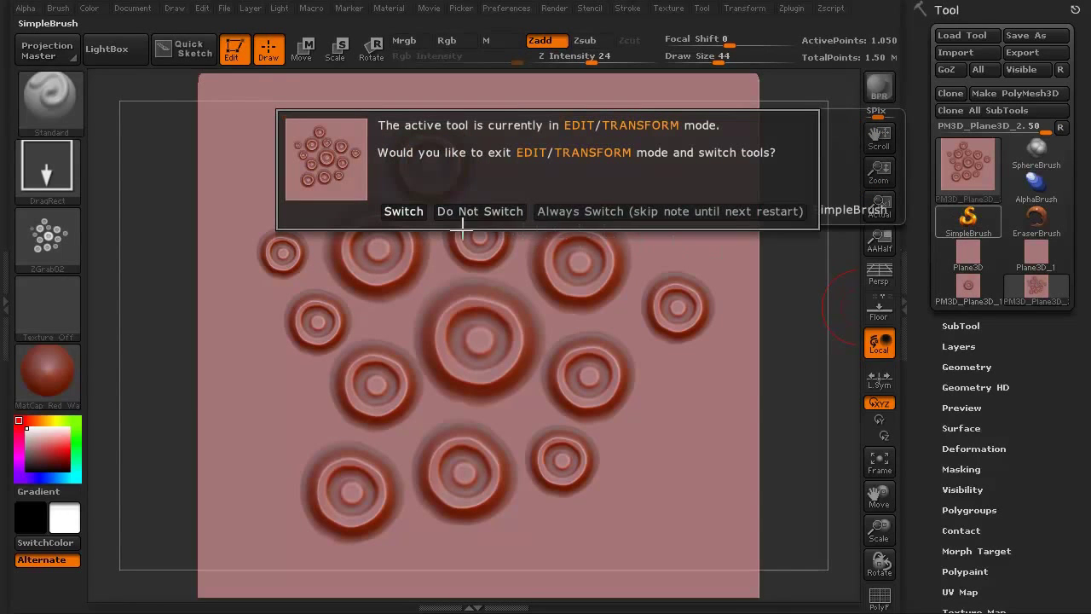
pyautogui.click(403, 212)
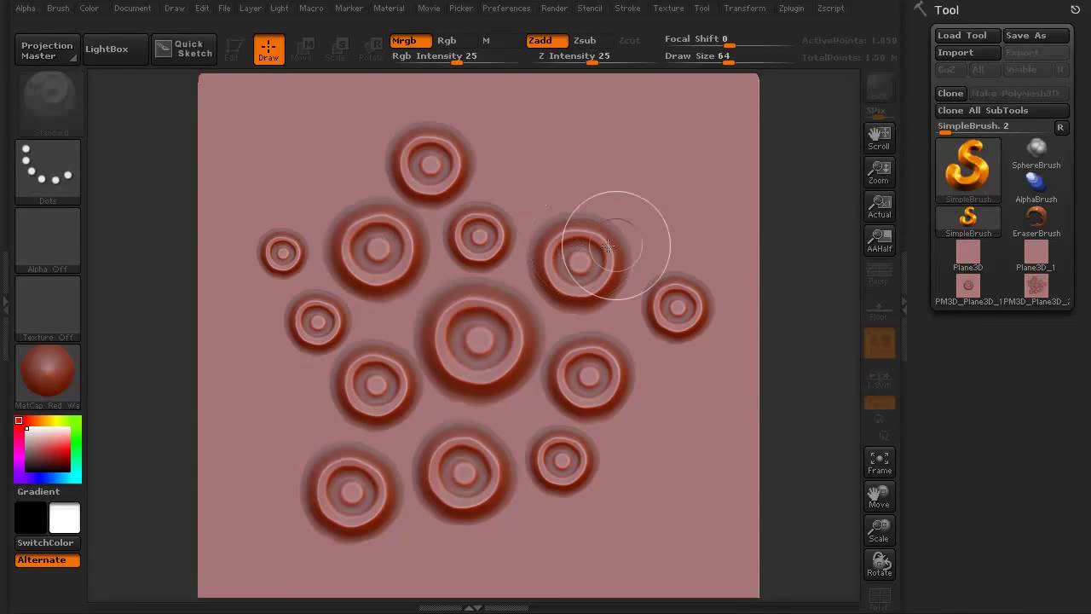
pyautogui.click(964, 182)
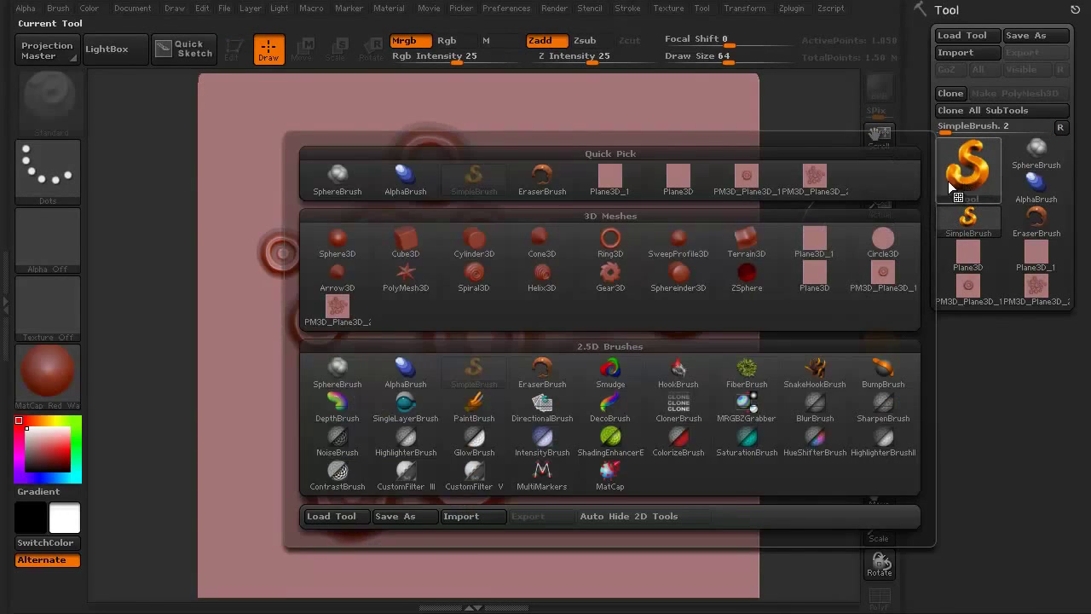
pyautogui.click(336, 245)
# Clear the canvas, draw the Sphere3D and put it in Edit mode.
pyautogui.hotkey('ctrl', 'n')
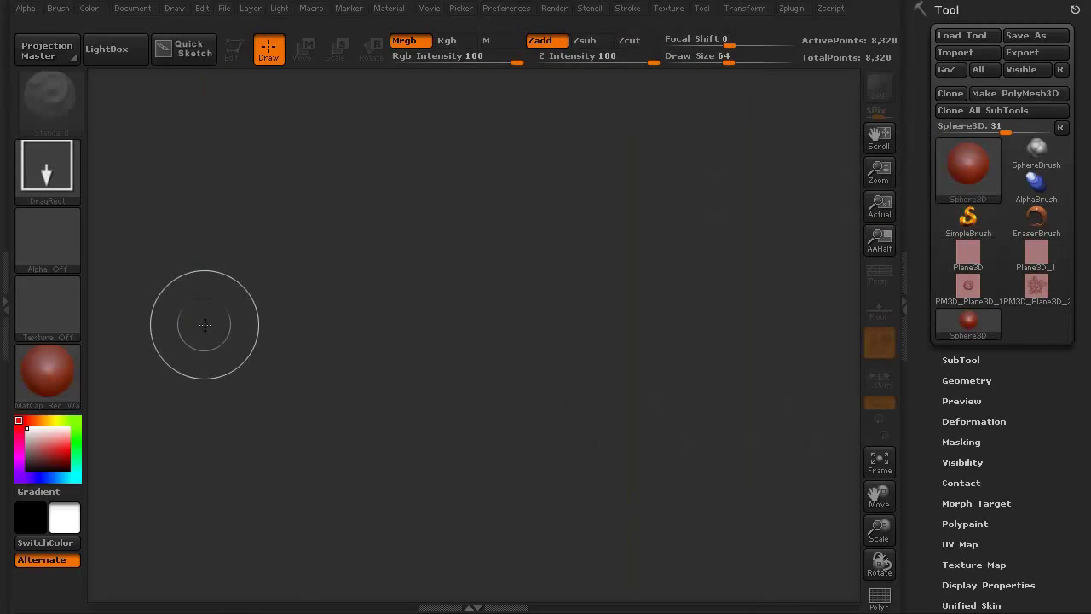
pyautogui.moveTo(452, 308); pyautogui.dragTo(516, 567)
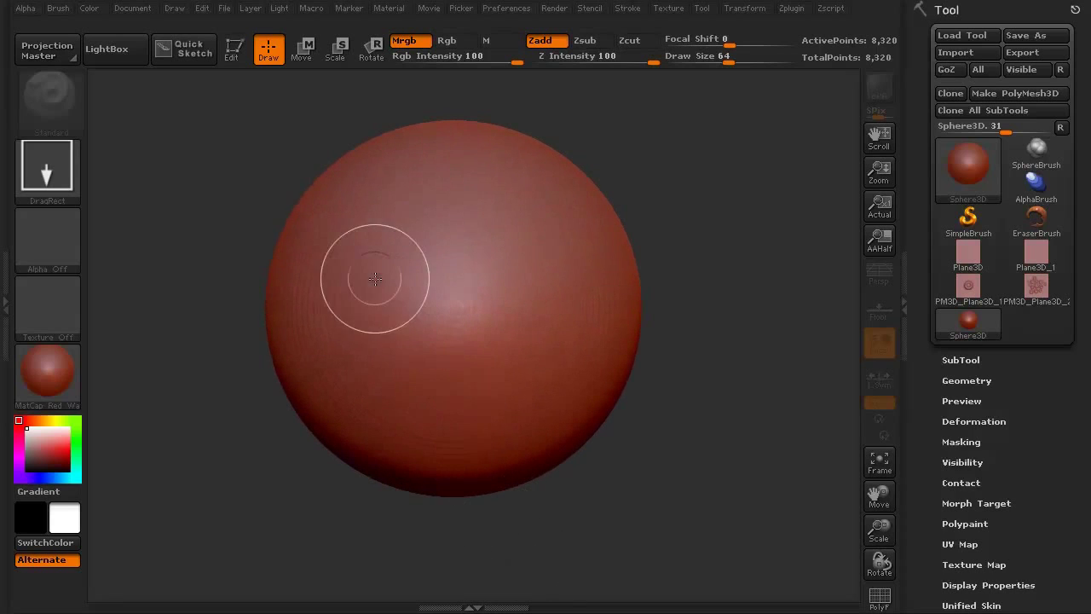
pyautogui.press('t')
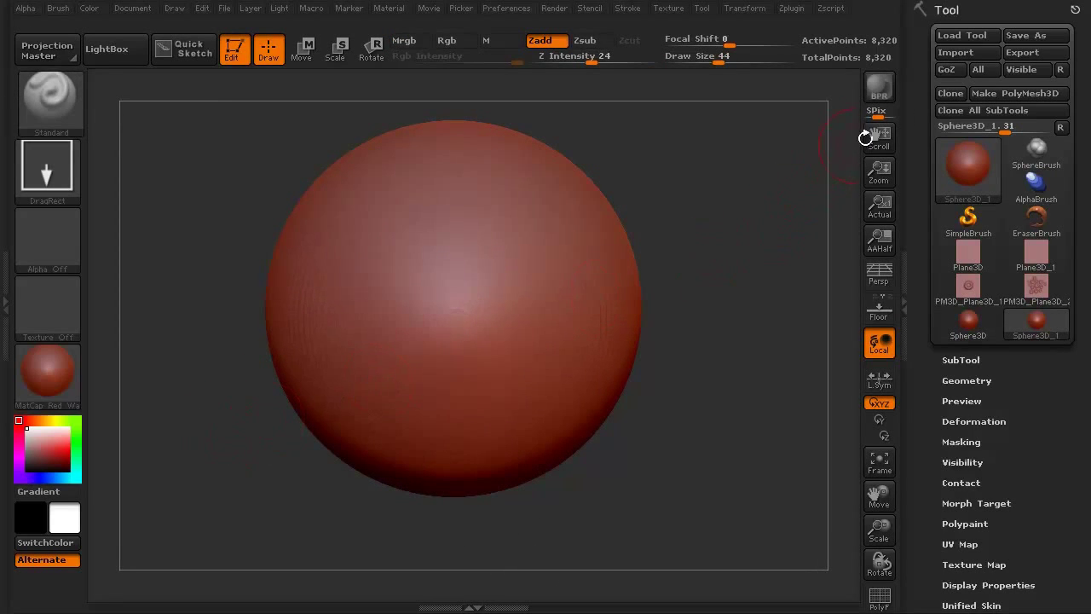
# Make the sphere a PolyMesh3D subdivided to 525,312 points, and hide the right tray.
pyautogui.click(986, 92)
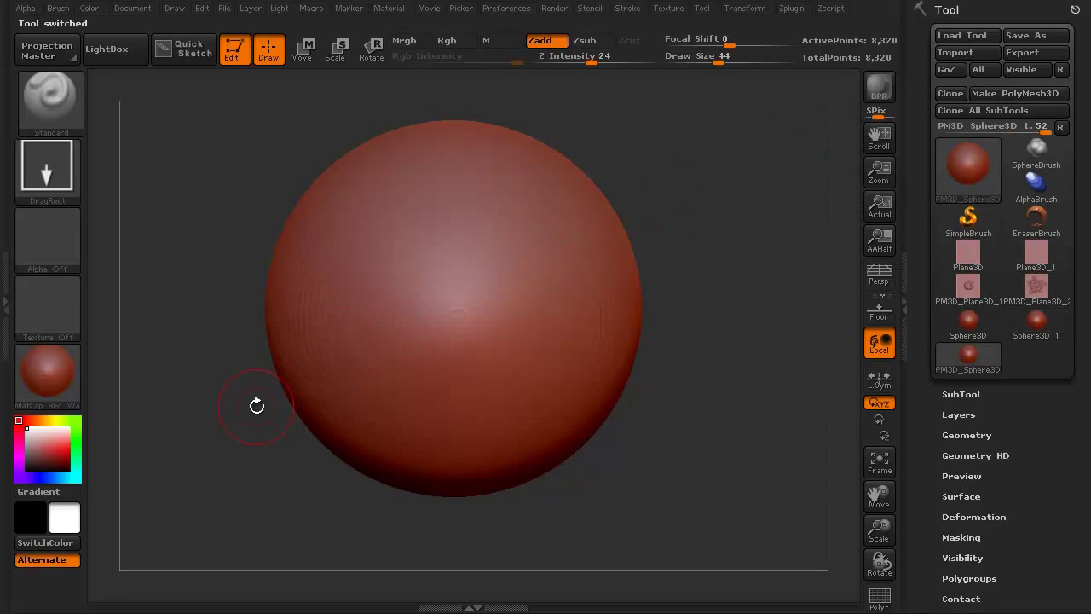
pyautogui.hotkey('ctrl', 'd')
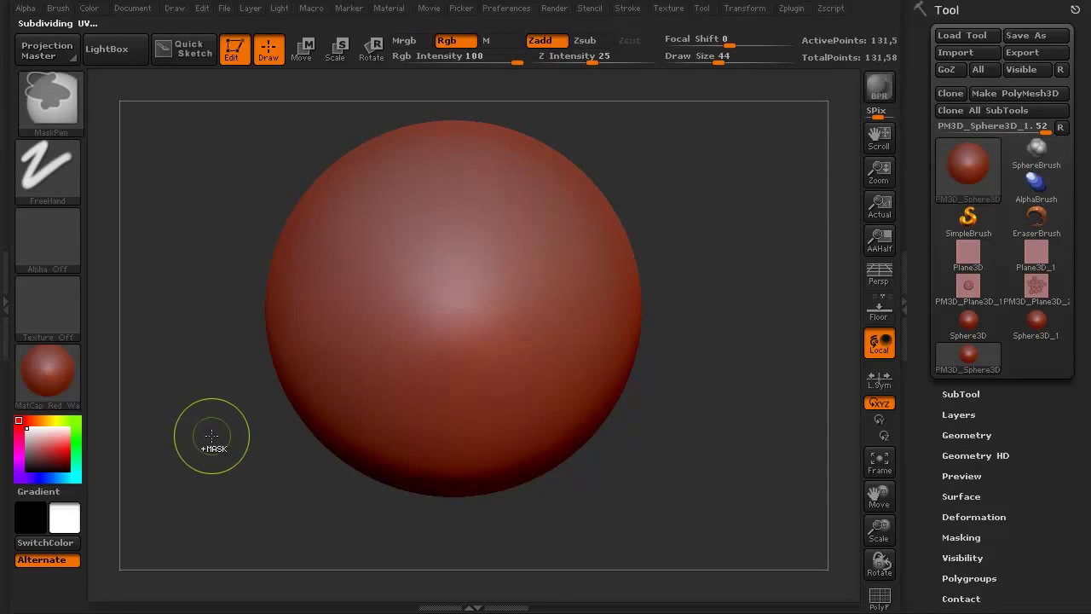
pyautogui.hotkey('ctrl', 'd')
pyautogui.hotkey('ctrl', 'd')
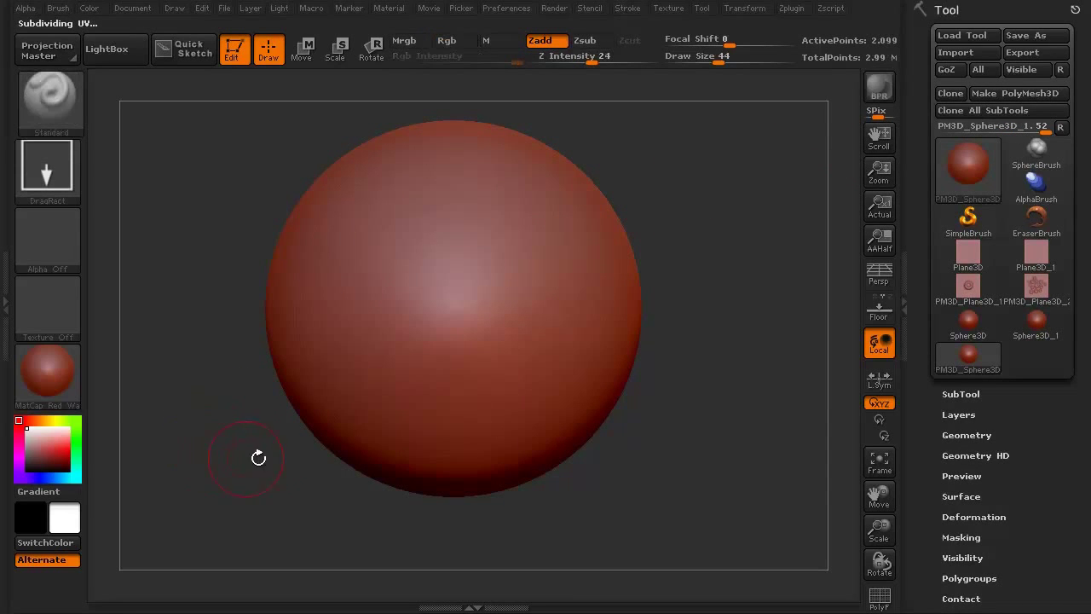
pyautogui.hotkey('ctrl', 'z')
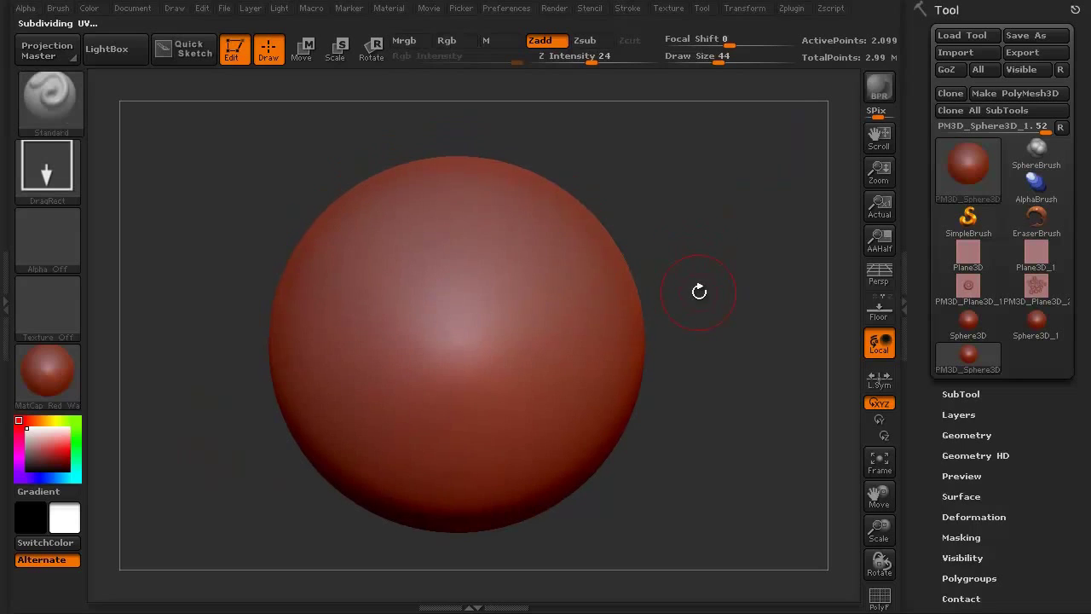
pyautogui.click(904, 308)
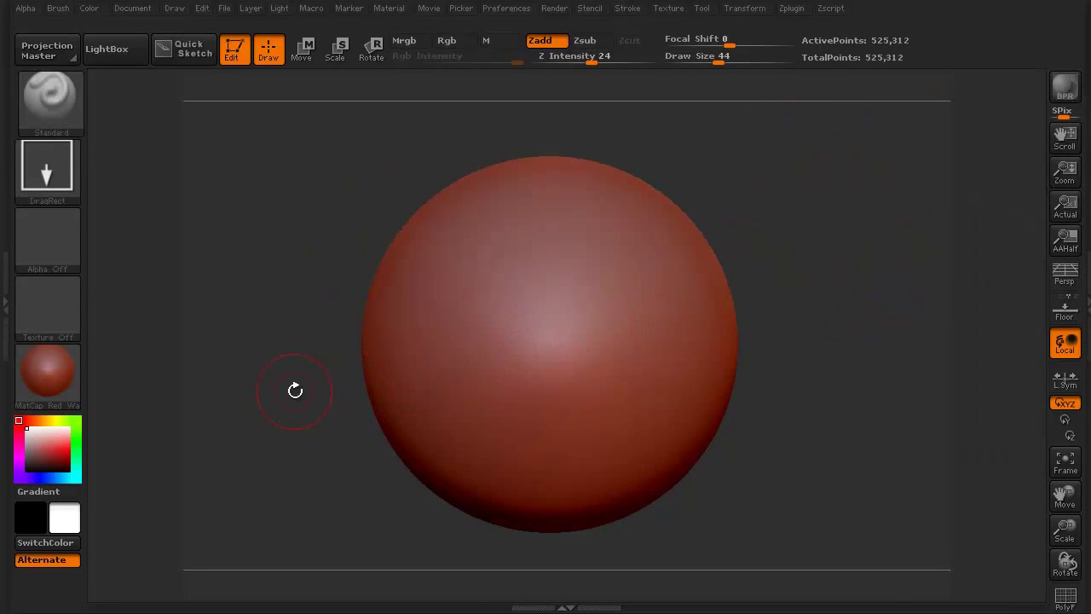
pyautogui.keyDown('alt'); pyautogui.moveTo(283, 397); pyautogui.dragTo(246, 412); pyautogui.keyUp('alt')
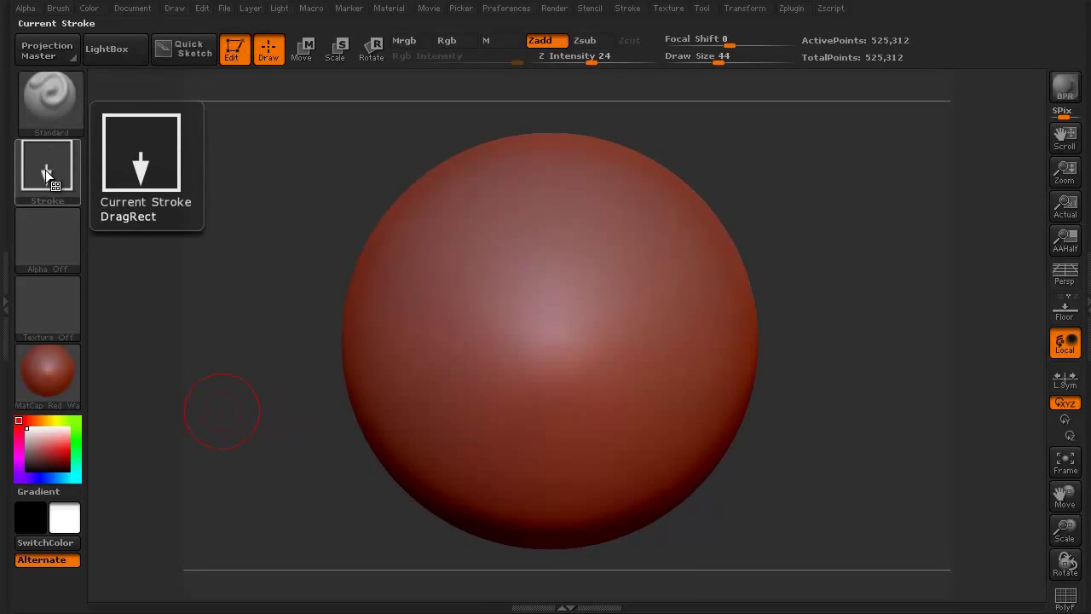
# Set the brush alpha to ZGrab02 from the Alpha Quick Pick.
pyautogui.click(53, 243)
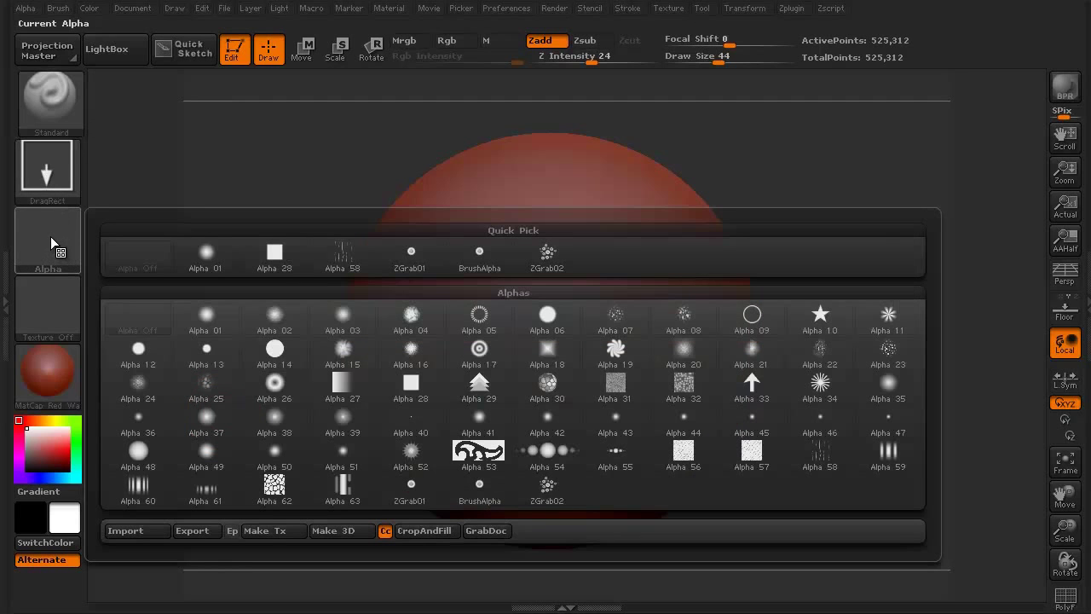
pyautogui.click(548, 258)
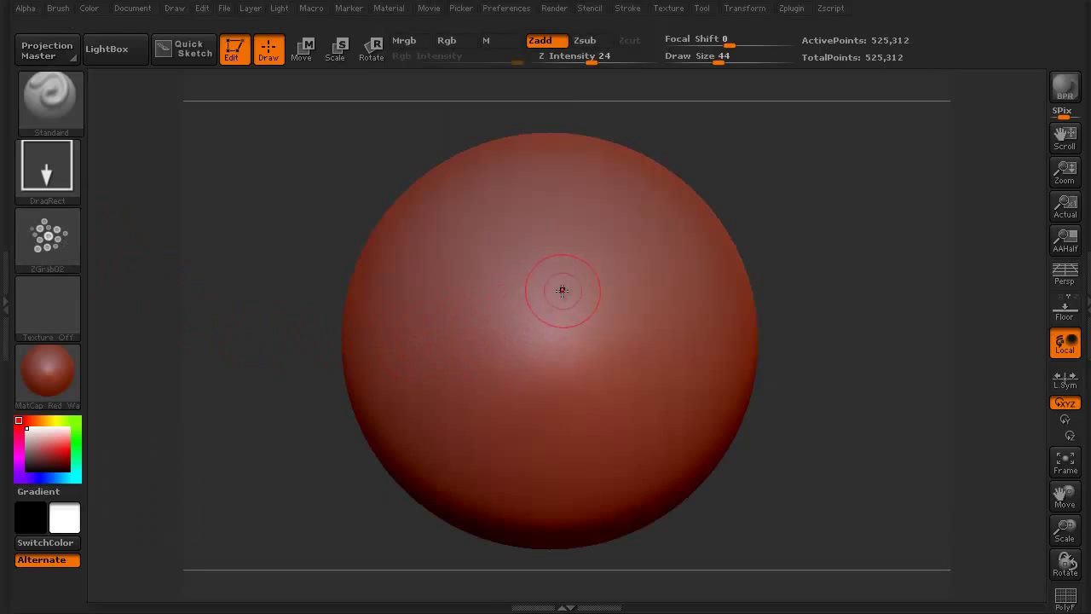
# Stamp a first ZGrab02 sucker cluster with DragRect and orbit to inspect it.
pyautogui.moveTo(603, 278); pyautogui.dragTo(516, 536)
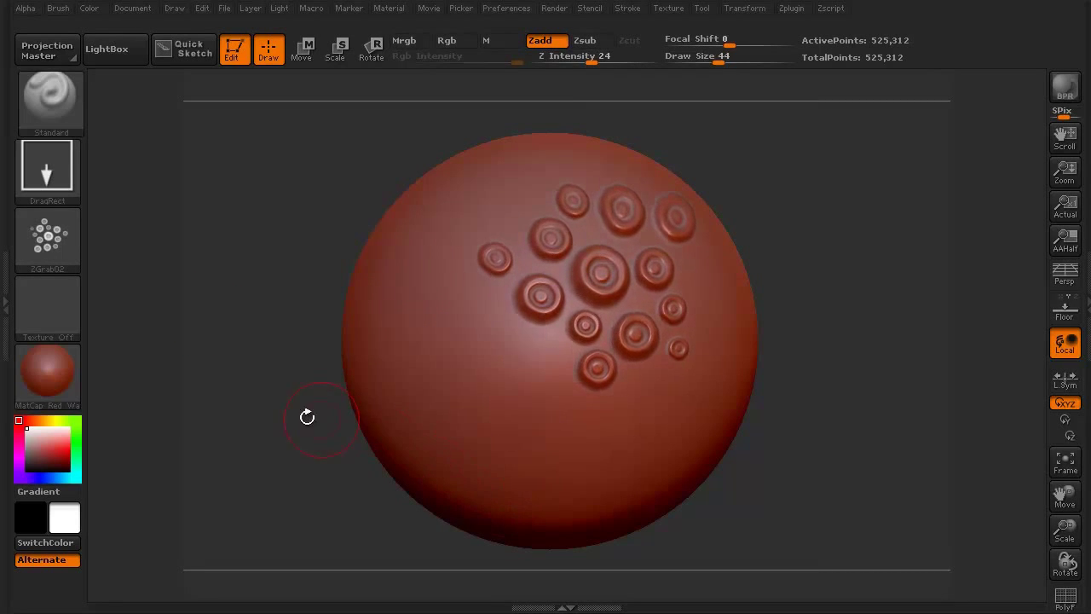
pyautogui.moveTo(287, 409); pyautogui.dragTo(487, 374)
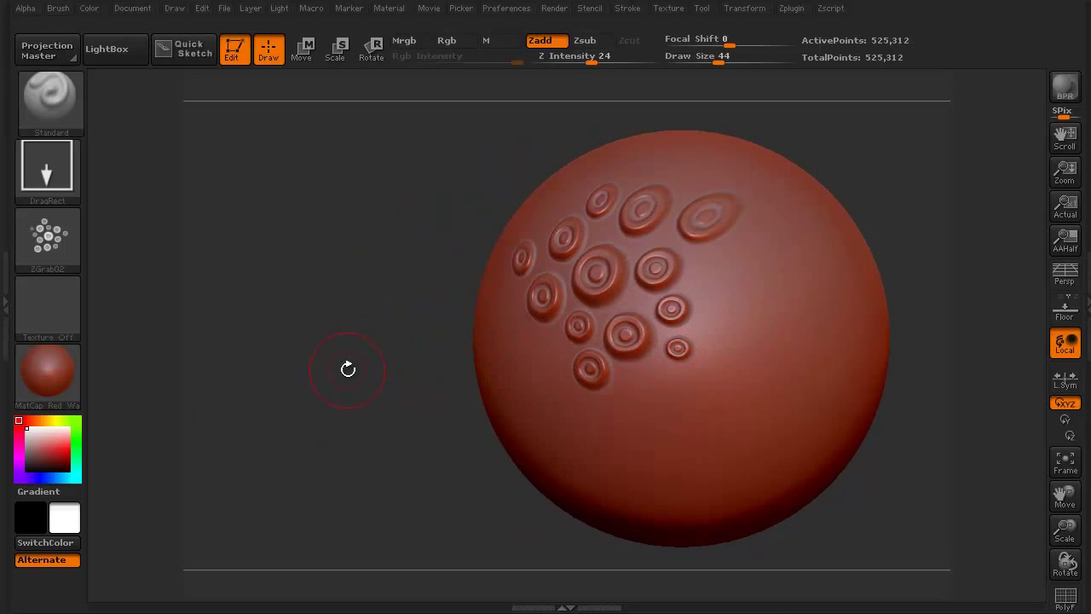
pyautogui.moveTo(348, 367); pyautogui.dragTo(300, 457)
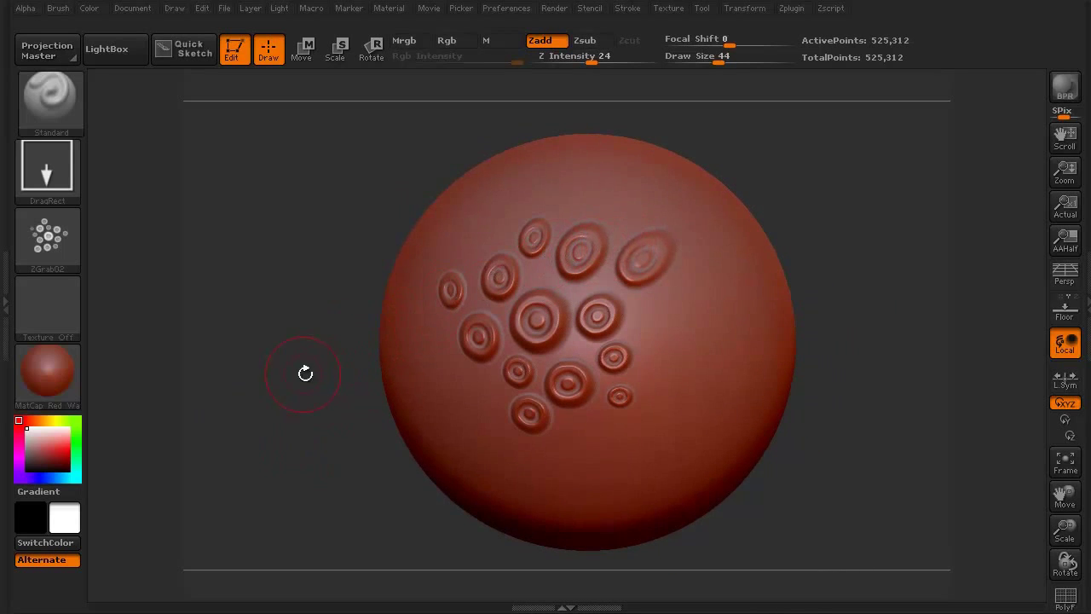
pyautogui.moveTo(303, 373); pyautogui.dragTo(327, 205)
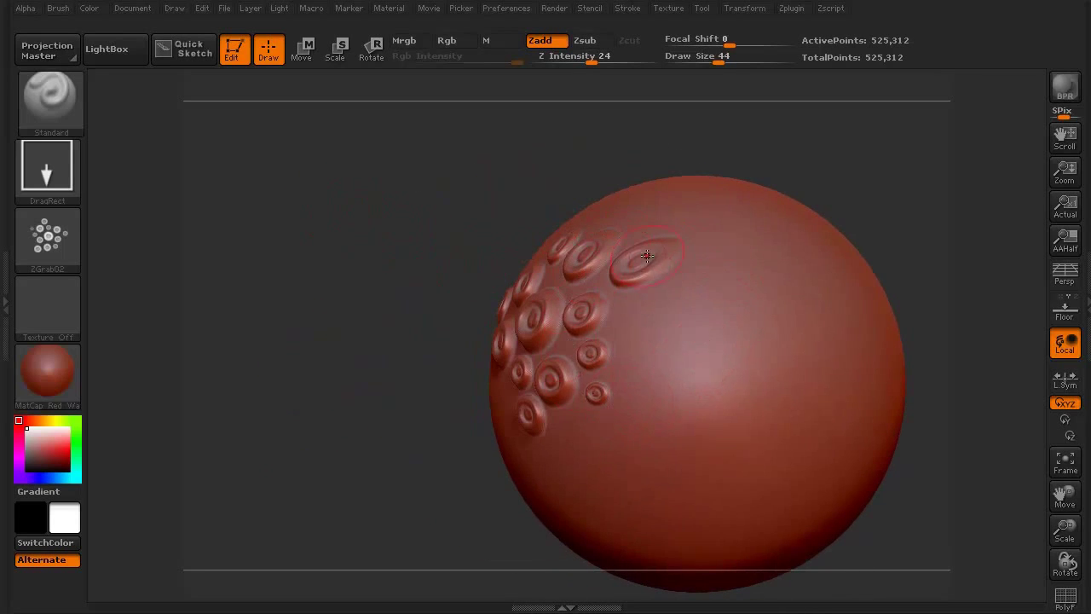
pyautogui.moveTo(324, 379); pyautogui.dragTo(297, 197)
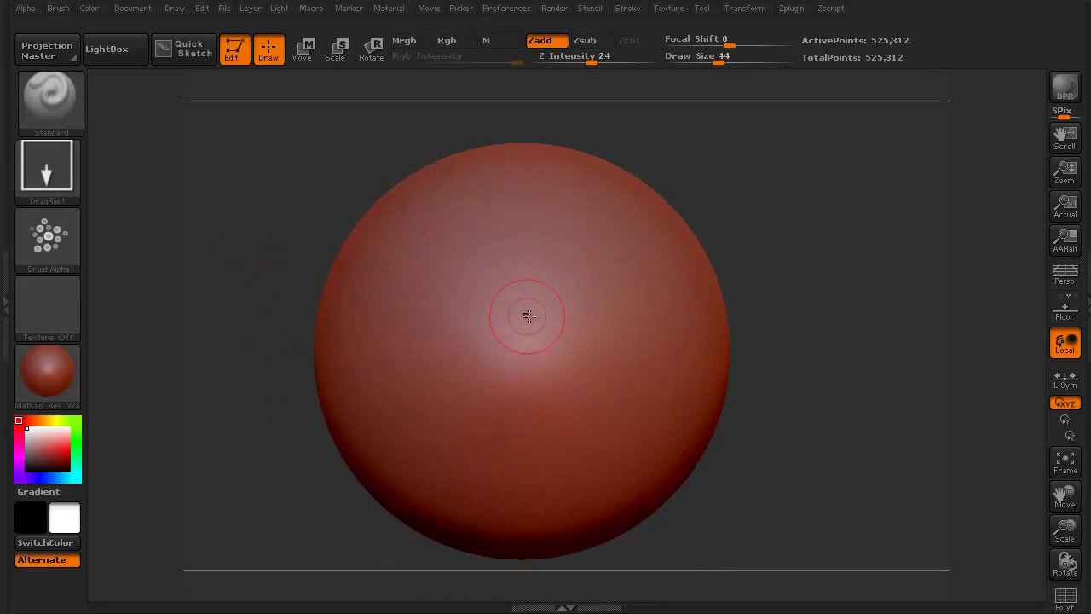
# Stamp further, larger sucker clusters, then undo back to an earlier ring arrangement.
pyautogui.moveTo(483, 407); pyautogui.dragTo(375, 396)
pyautogui.moveTo(249, 219); pyautogui.dragTo(321, 378)
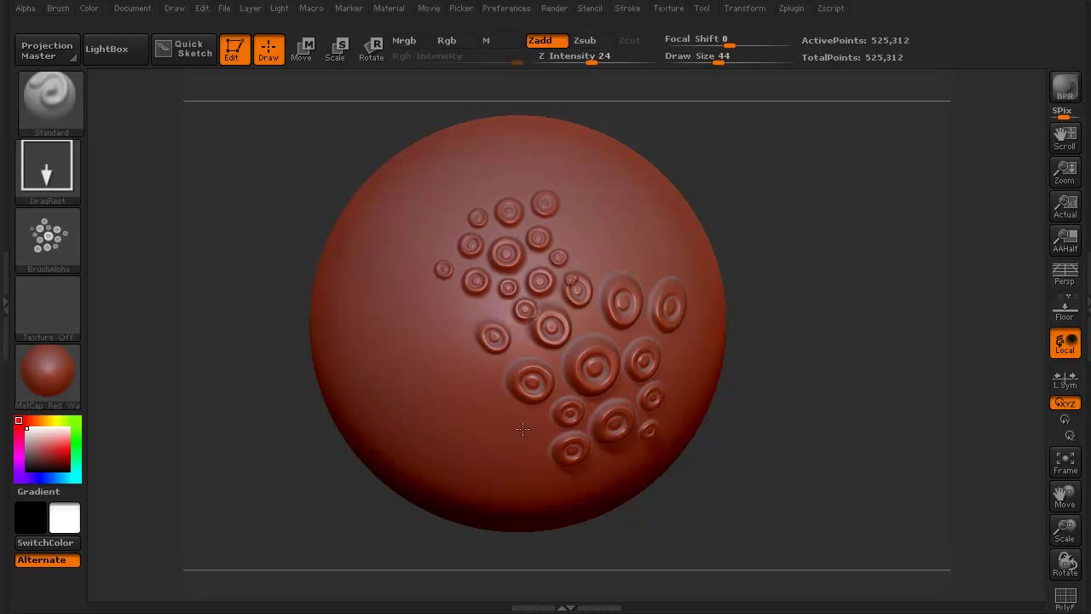
pyautogui.hotkey('ctrl', 'z')
pyautogui.hotkey('ctrl', 'z')
pyautogui.hotkey('ctrl', 'z')
pyautogui.hotkey('ctrl', 'z')
pyautogui.hotkey('ctrl', 'z')
pyautogui.hotkey('ctrl', 'z')
pyautogui.hotkey('ctrl', 'z')
pyautogui.hotkey('ctrl', 'z')
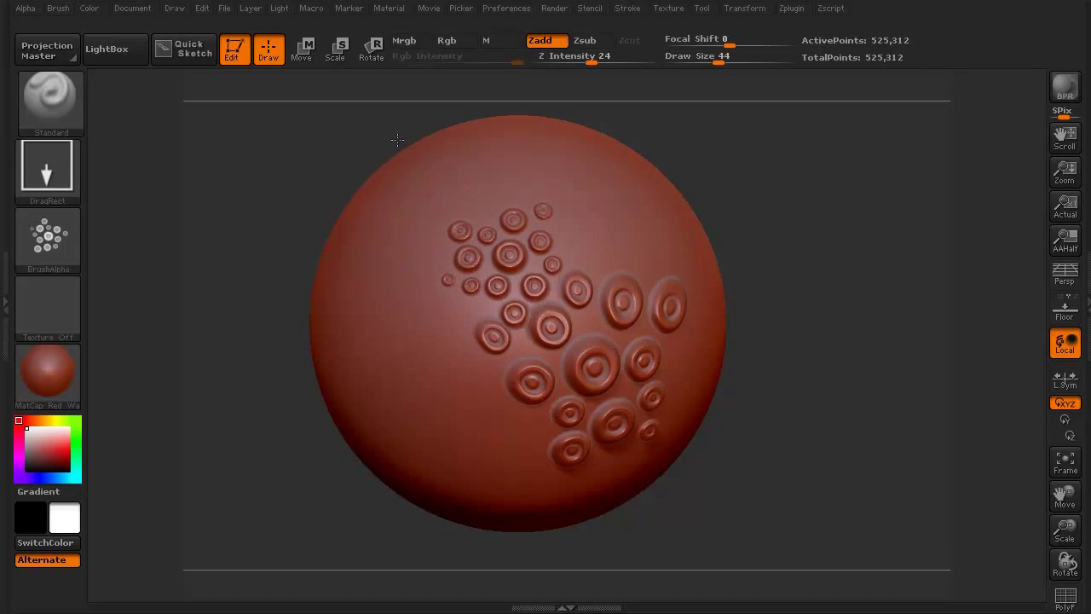
pyautogui.hotkey('ctrl', 'z')
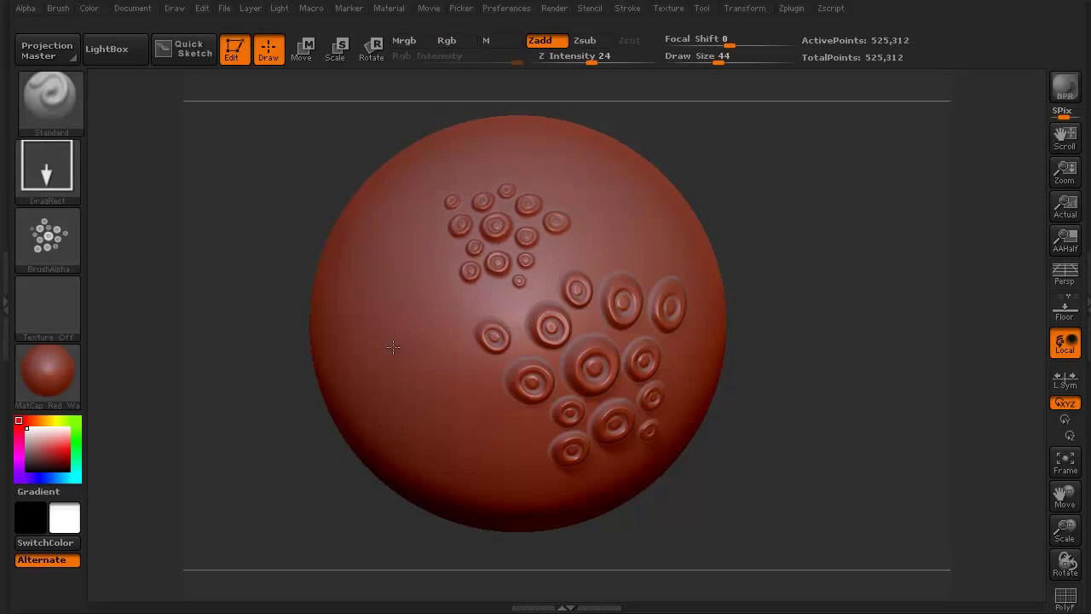
pyautogui.hotkey('ctrl', 'z')
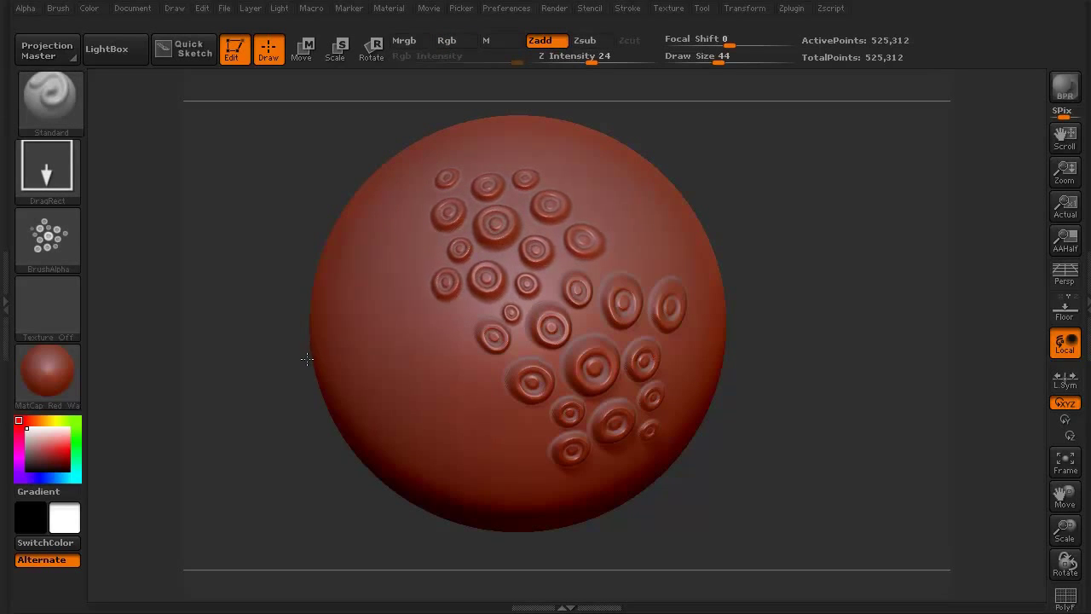
# Stamp a large ring cluster on the sphere's left-centre after undoing trial stamps.
pyautogui.moveTo(253, 462)
pyautogui.mouseDown()
pyautogui.moveTo(261, 429)
pyautogui.moveTo(234, 455)
pyautogui.moveTo(308, 414)
pyautogui.moveTo(294, 461)
pyautogui.mouseUp()
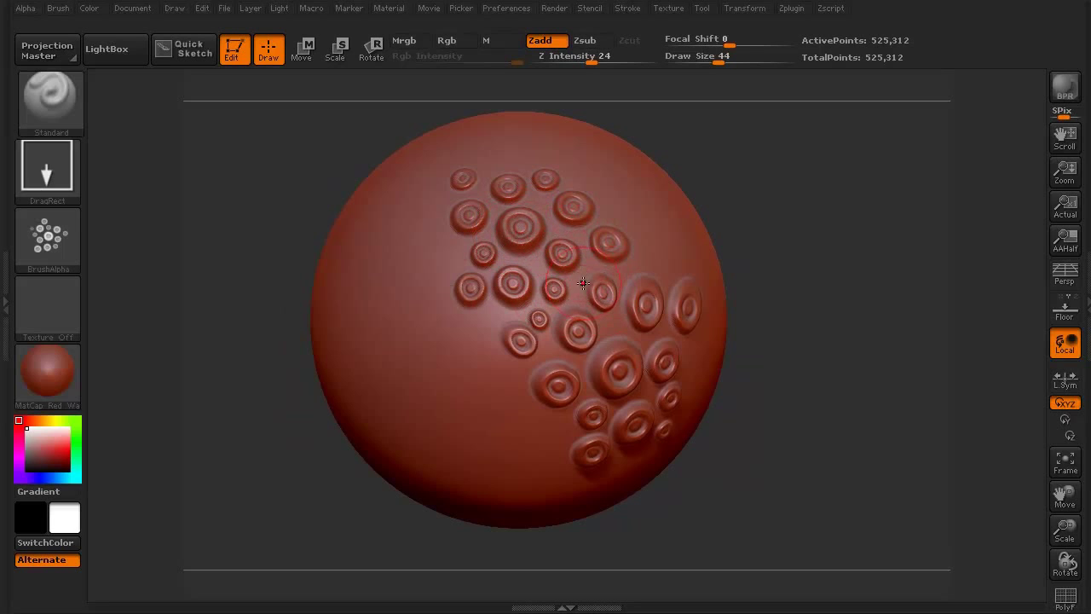
pyautogui.moveTo(324, 447)
pyautogui.mouseDown()
pyautogui.moveTo(276, 478)
pyautogui.moveTo(287, 463)
pyautogui.moveTo(210, 474)
pyautogui.moveTo(256, 409)
pyautogui.mouseUp()
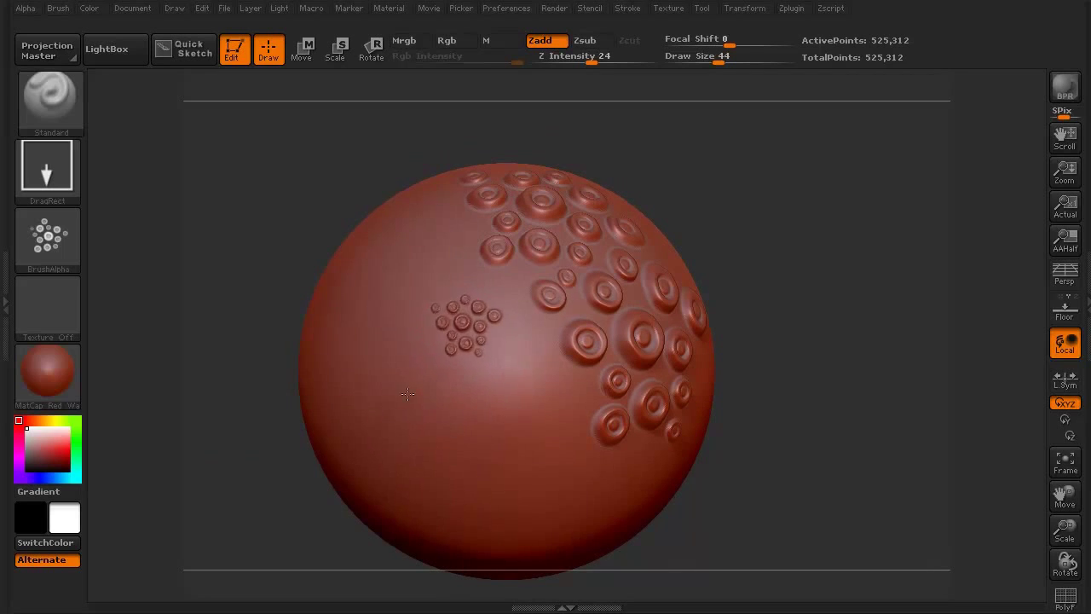
pyautogui.moveTo(400, 400)
pyautogui.mouseDown()
pyautogui.moveTo(380, 443)
pyautogui.moveTo(429, 517)
pyautogui.mouseUp()
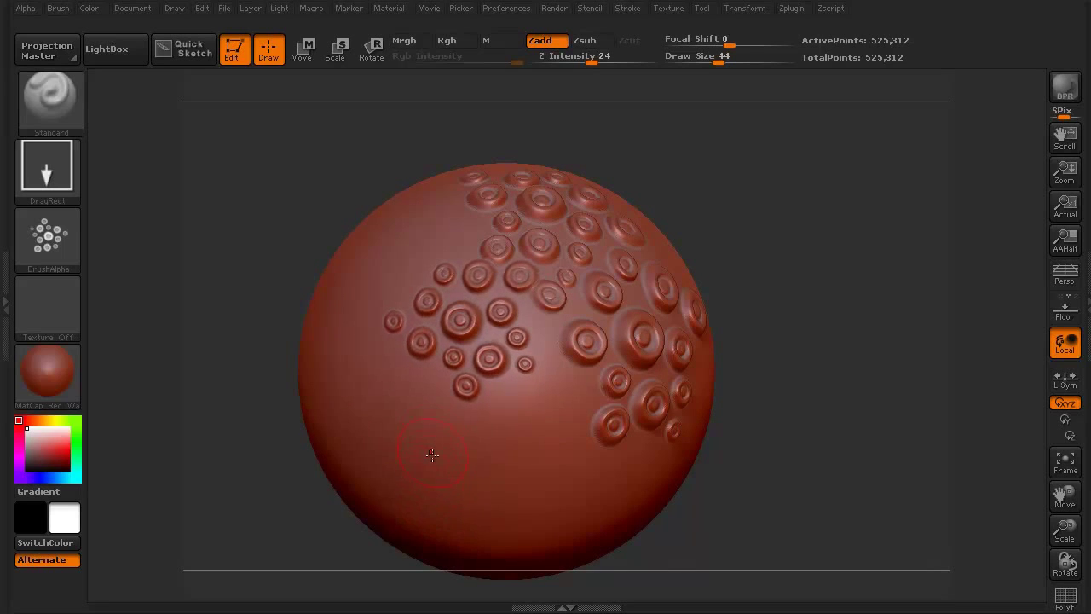
pyautogui.hotkey('ctrl', 'z')
pyautogui.moveTo(466, 419); pyautogui.dragTo(389, 582)
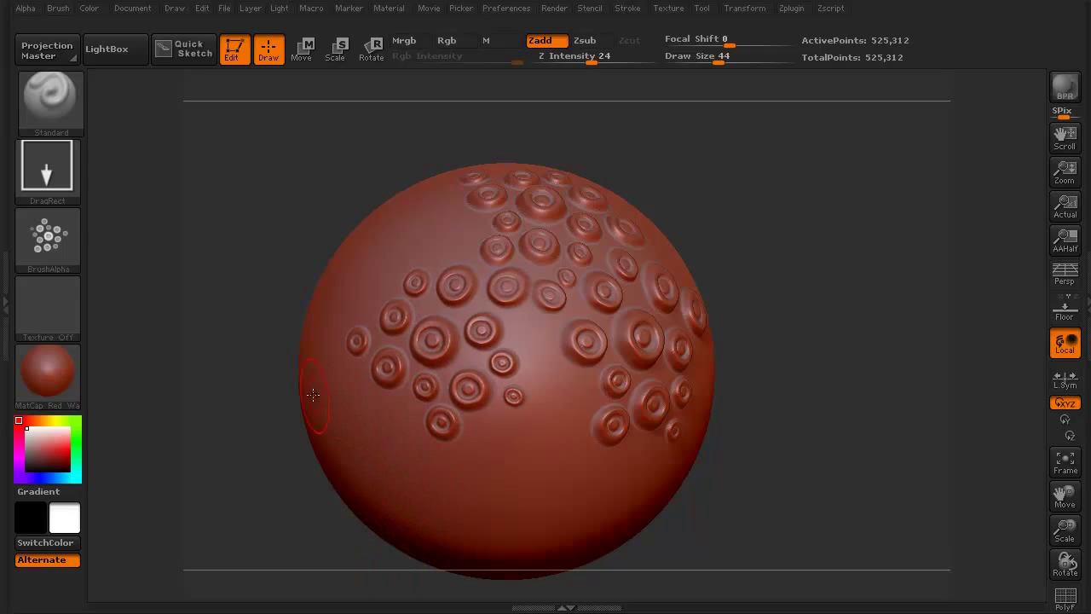
pyautogui.hotkey('ctrl', 'z')
pyautogui.moveTo(460, 332)
pyautogui.mouseDown()
pyautogui.moveTo(464, 340)
pyautogui.moveTo(430, 343)
pyautogui.moveTo(299, 300)
pyautogui.moveTo(233, 319)
pyautogui.moveTo(291, 433)
pyautogui.moveTo(230, 433)
pyautogui.moveTo(224, 398)
pyautogui.moveTo(208, 437)
pyautogui.moveTo(258, 449)
pyautogui.moveTo(268, 463)
pyautogui.mouseUp()
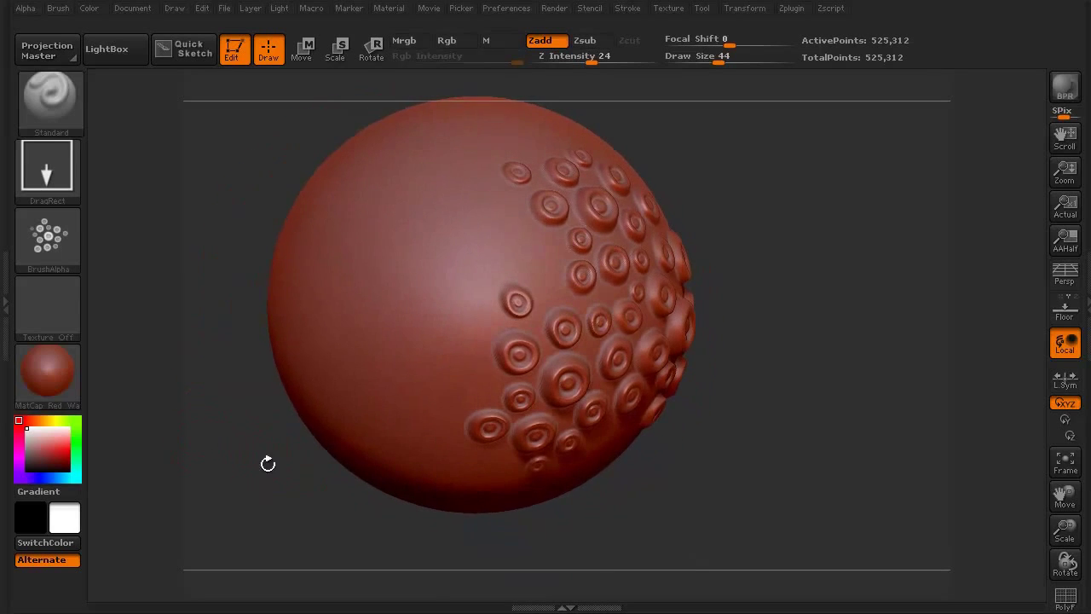
# Switch the stroke type to Dots and undo a test Dots stroke on the sphere.
pyautogui.click(53, 161)
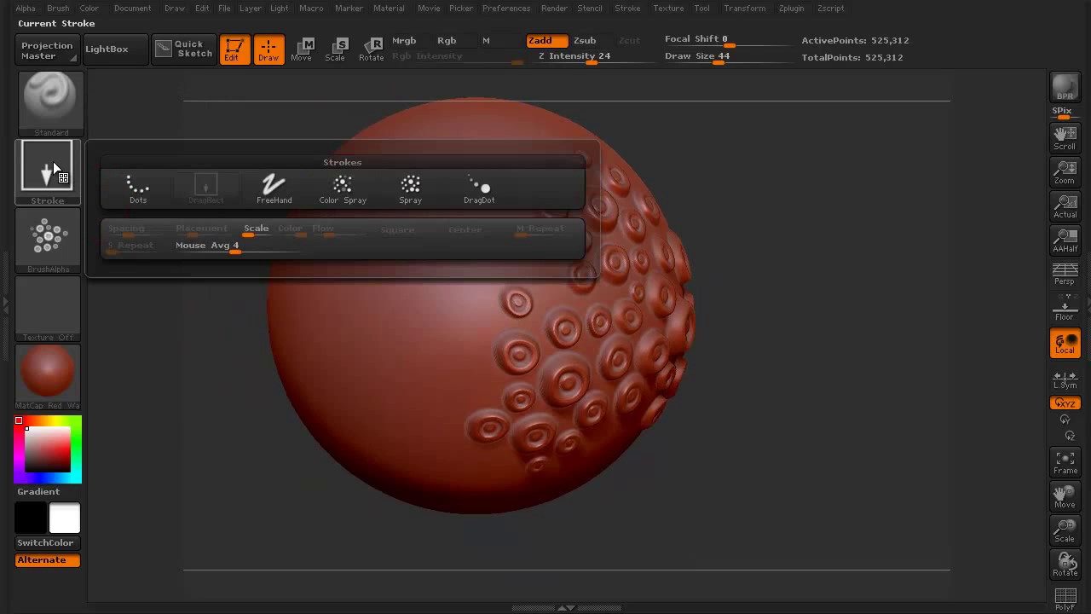
pyautogui.click(137, 191)
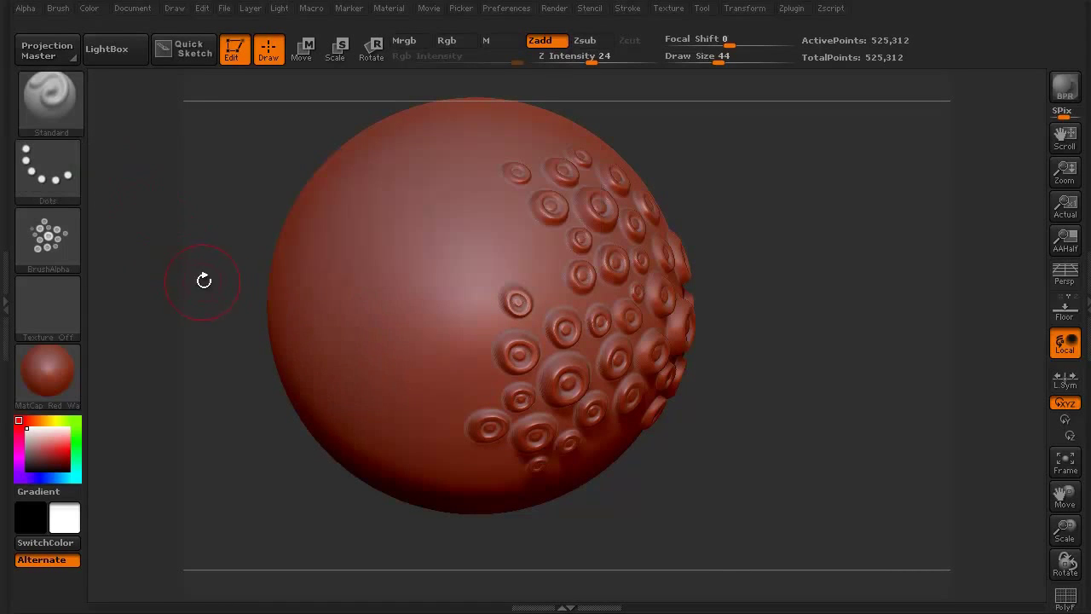
pyautogui.moveTo(202, 282)
pyautogui.mouseDown()
pyautogui.moveTo(241, 312)
pyautogui.moveTo(274, 303)
pyautogui.mouseUp()
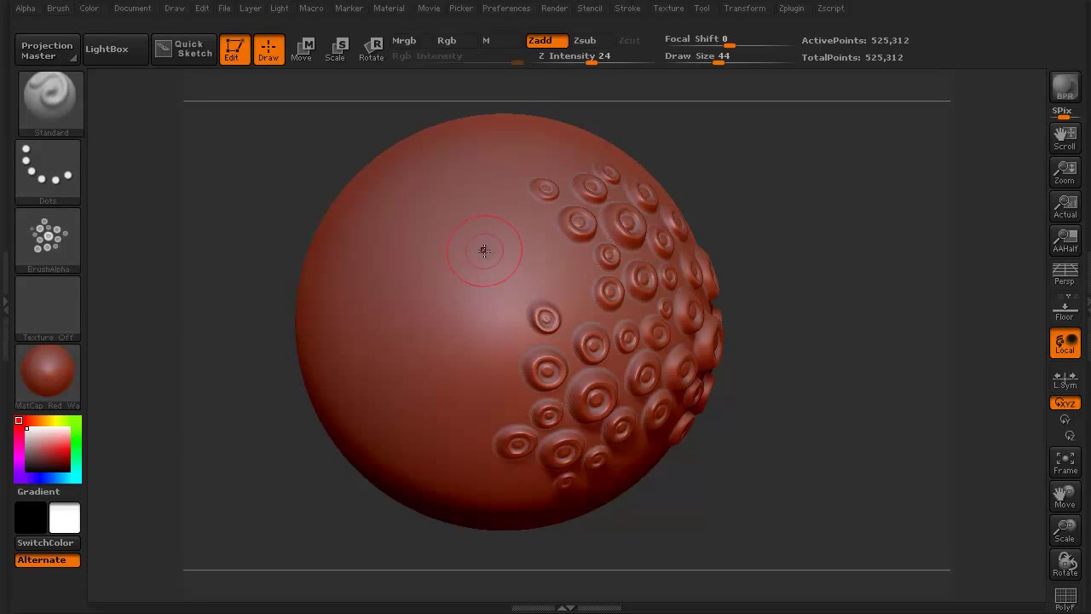
pyautogui.moveTo(485, 247)
pyautogui.mouseDown()
pyautogui.moveTo(458, 251)
pyautogui.moveTo(436, 235)
pyautogui.moveTo(423, 247)
pyautogui.moveTo(484, 309)
pyautogui.moveTo(473, 328)
pyautogui.moveTo(418, 316)
pyautogui.moveTo(390, 322)
pyautogui.moveTo(377, 348)
pyautogui.moveTo(401, 377)
pyautogui.moveTo(469, 362)
pyautogui.moveTo(492, 382)
pyautogui.moveTo(474, 411)
pyautogui.moveTo(426, 400)
pyautogui.moveTo(385, 408)
pyautogui.moveTo(380, 443)
pyautogui.moveTo(426, 461)
pyautogui.moveTo(460, 450)
pyautogui.mouseUp()
pyautogui.moveTo(281, 463)
pyautogui.mouseDown()
pyautogui.moveTo(250, 457)
pyautogui.moveTo(266, 419)
pyautogui.moveTo(231, 452)
pyautogui.moveTo(244, 445)
pyautogui.mouseUp()
pyautogui.hotkey('ctrl', 'z')
# Switch the stroke to DragDot, test a small ring stamp, and raise Draw Size to 54.
pyautogui.click(52, 169)
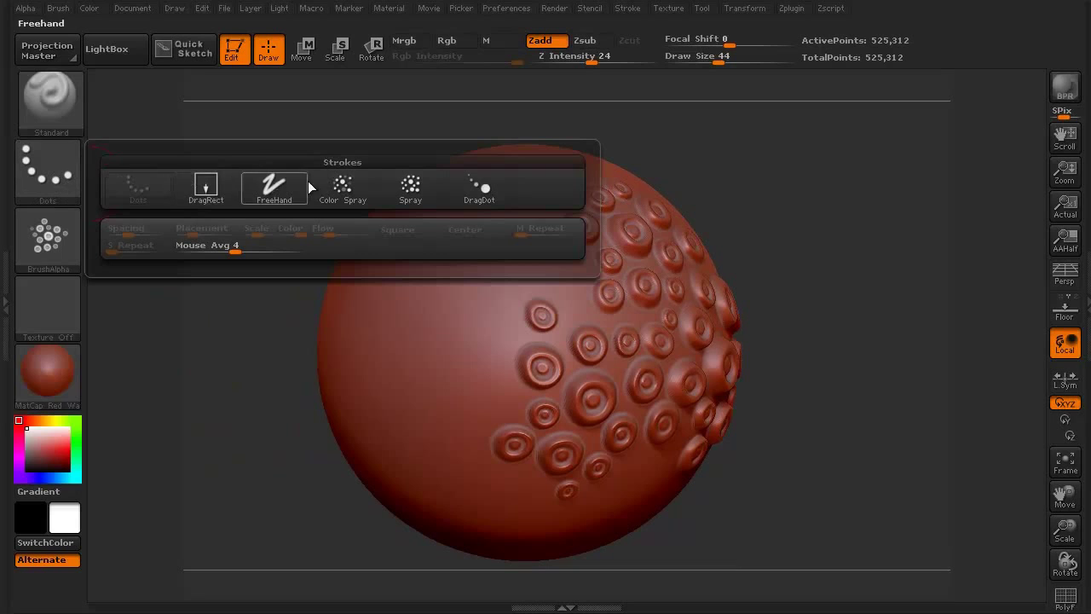
pyautogui.click(629, 10)
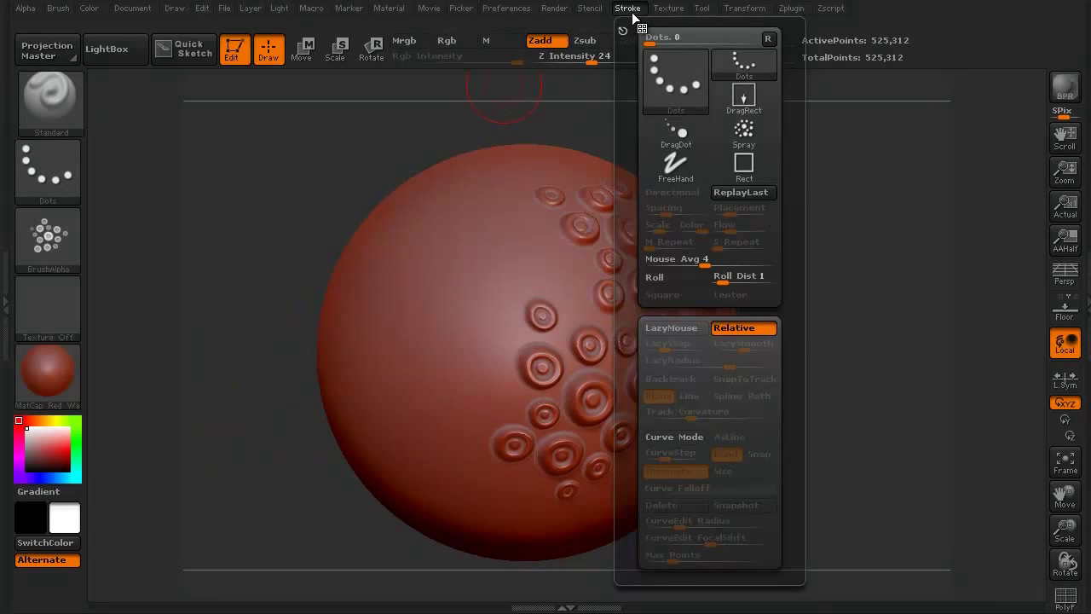
pyautogui.click(681, 138)
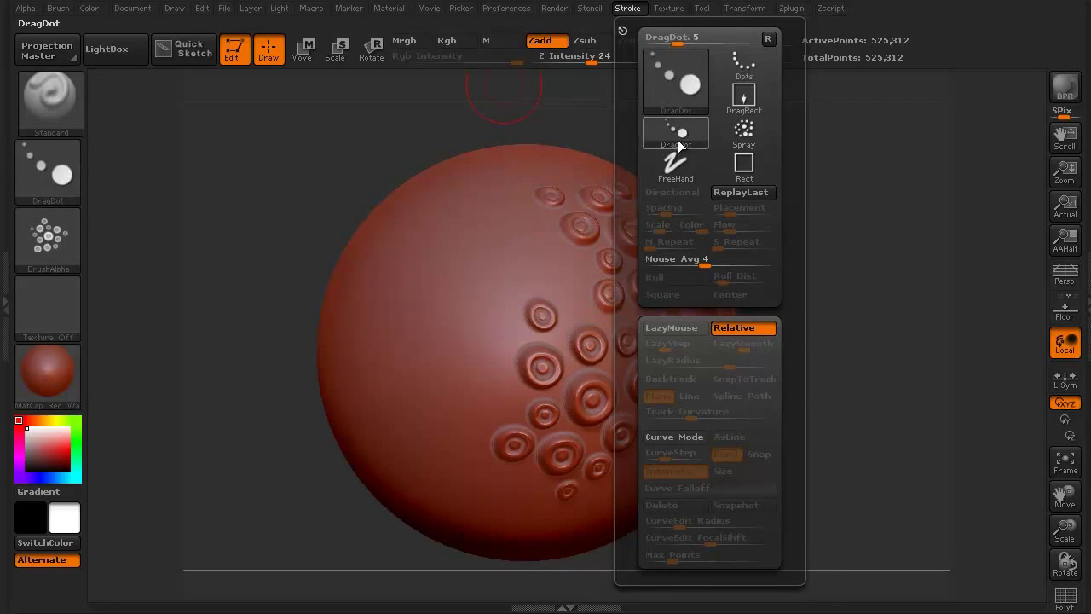
pyautogui.moveTo(236, 344); pyautogui.dragTo(252, 355)
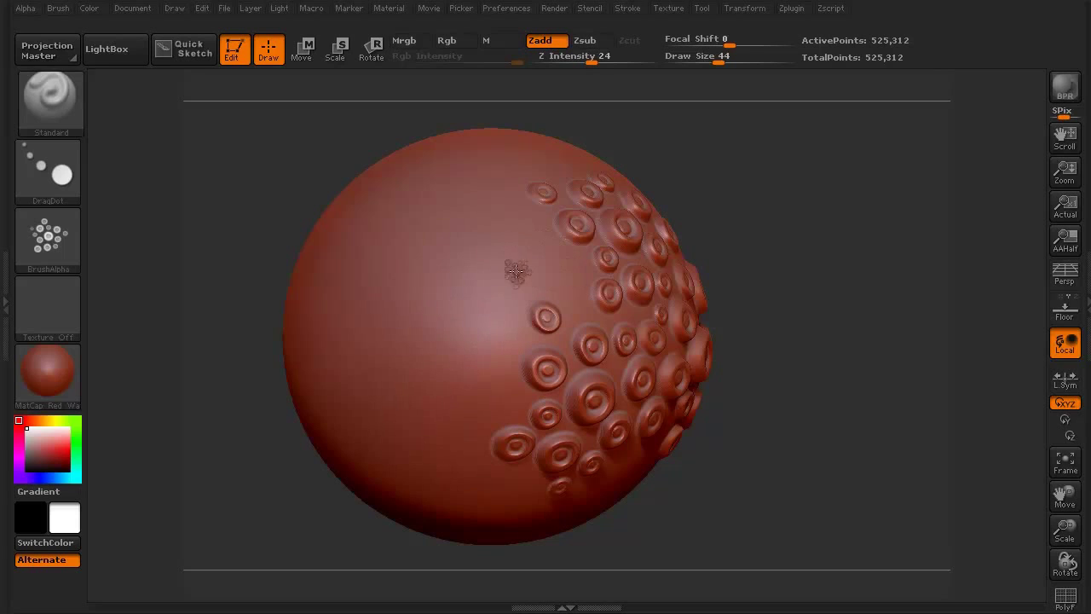
pyautogui.moveTo(460, 274); pyautogui.dragTo(507, 323)
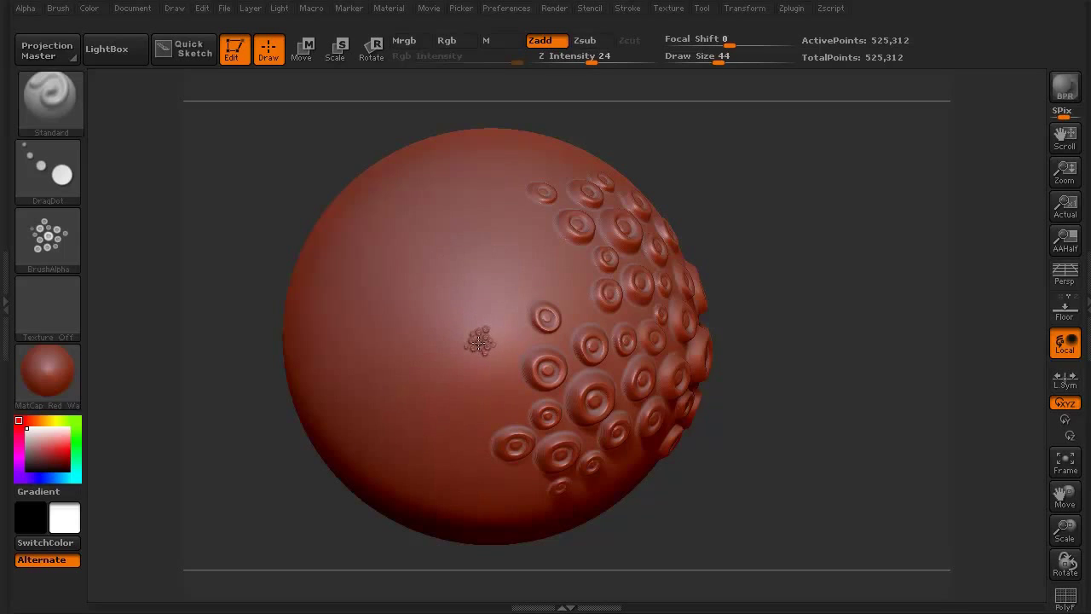
pyautogui.moveTo(294, 467); pyautogui.dragTo(251, 479)
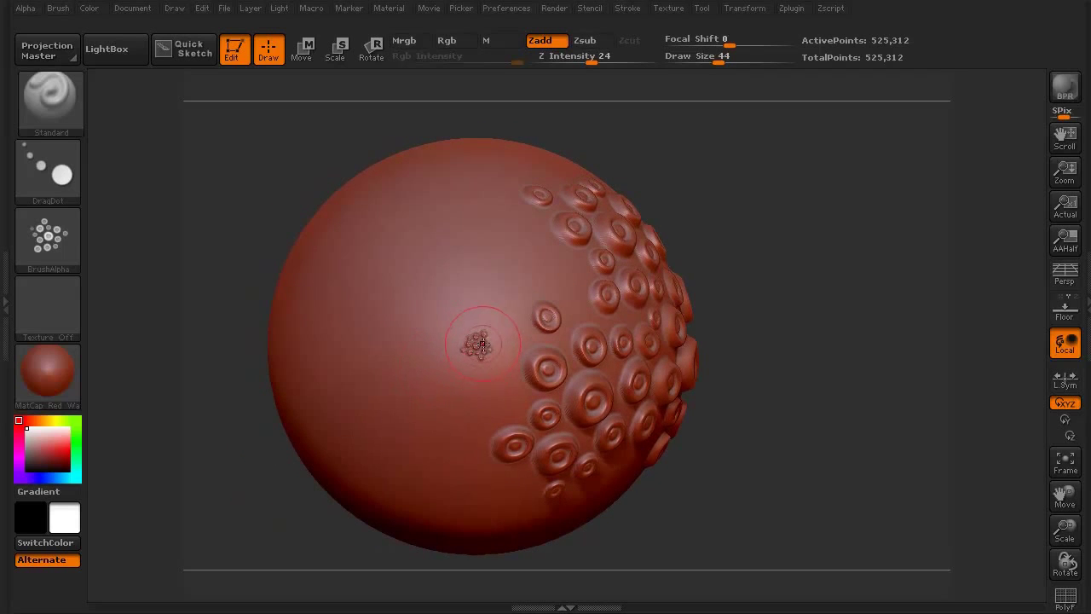
pyautogui.press('shift')
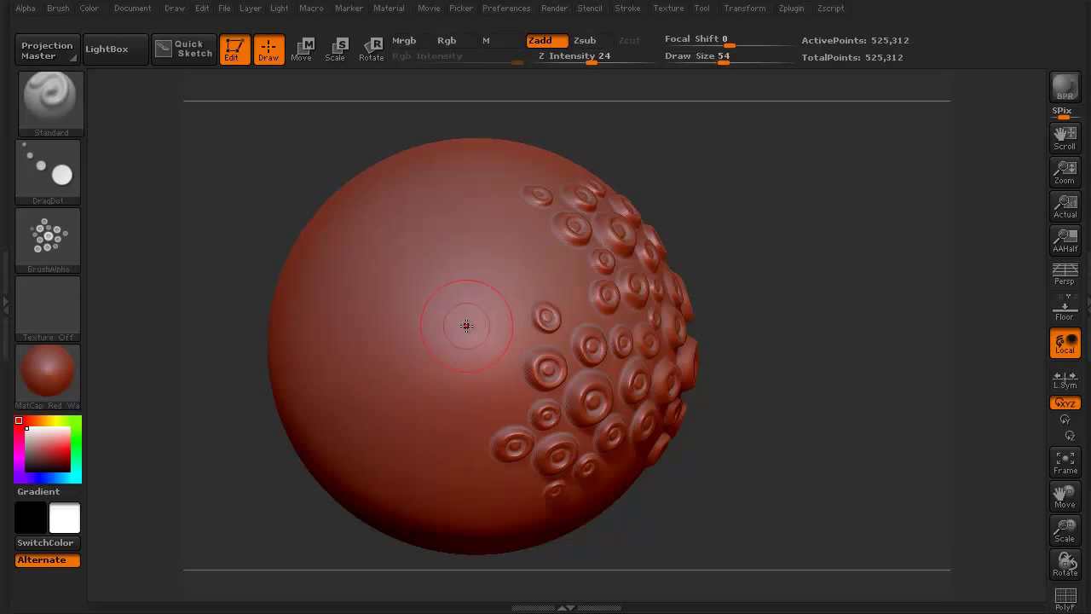
# Raise Draw Size to 256 and drag a large ring-cluster stamp onto the sphere's left-centre.
pyautogui.press(']')
pyautogui.press(']')
pyautogui.press(']')
pyautogui.press(']')
pyautogui.press(']')
pyautogui.press(']')
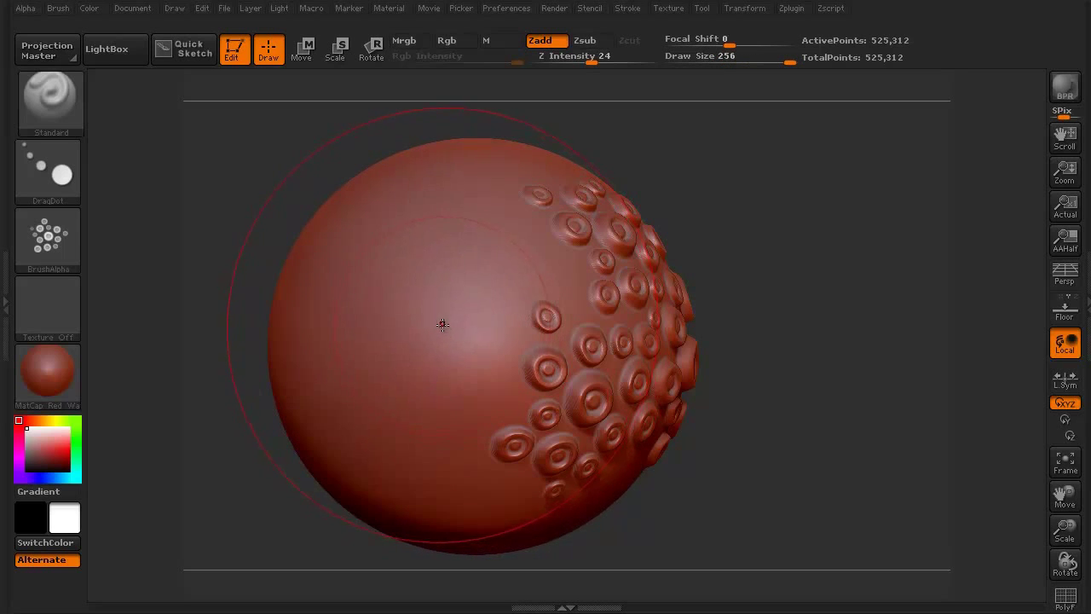
pyautogui.moveTo(442, 323)
pyautogui.mouseDown()
pyautogui.moveTo(450, 317)
pyautogui.moveTo(439, 310)
pyautogui.moveTo(485, 253)
pyautogui.mouseUp()
pyautogui.moveTo(251, 472)
pyautogui.mouseDown()
pyautogui.moveTo(239, 485)
pyautogui.moveTo(307, 396)
pyautogui.mouseUp()
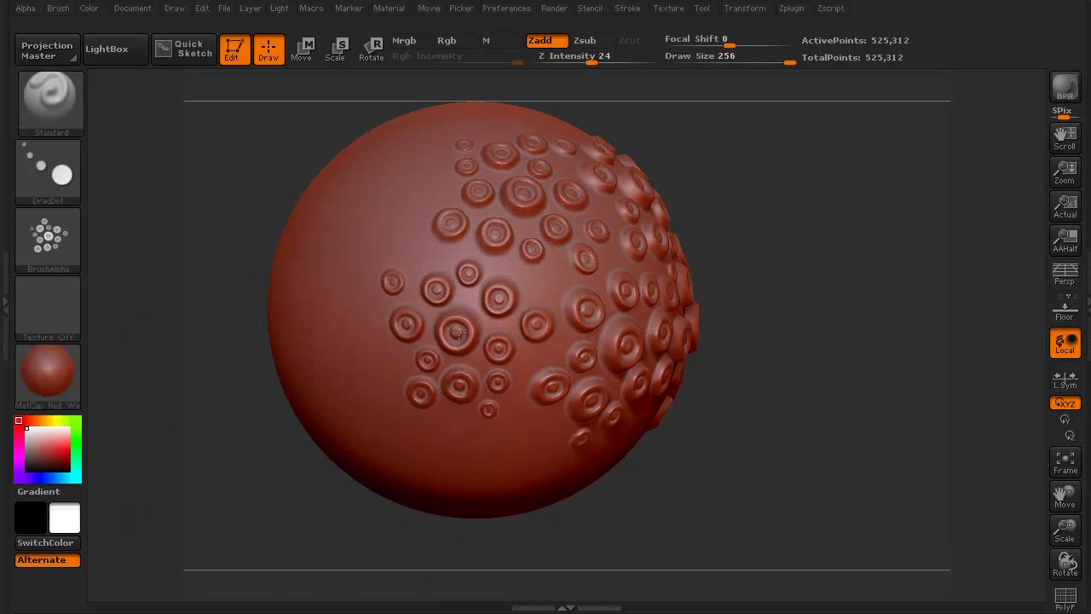
pyautogui.moveTo(462, 341); pyautogui.dragTo(419, 309)
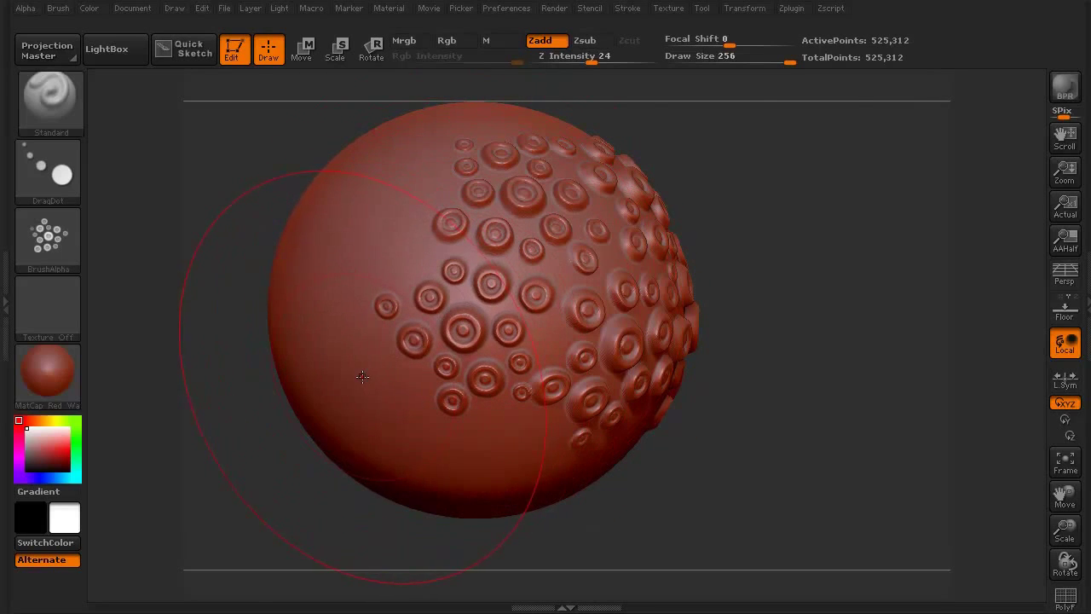
# Replace the last cluster with a new DragDot ring cluster on the sphere's centre-left.
pyautogui.hotkey('ctrl', 'z')
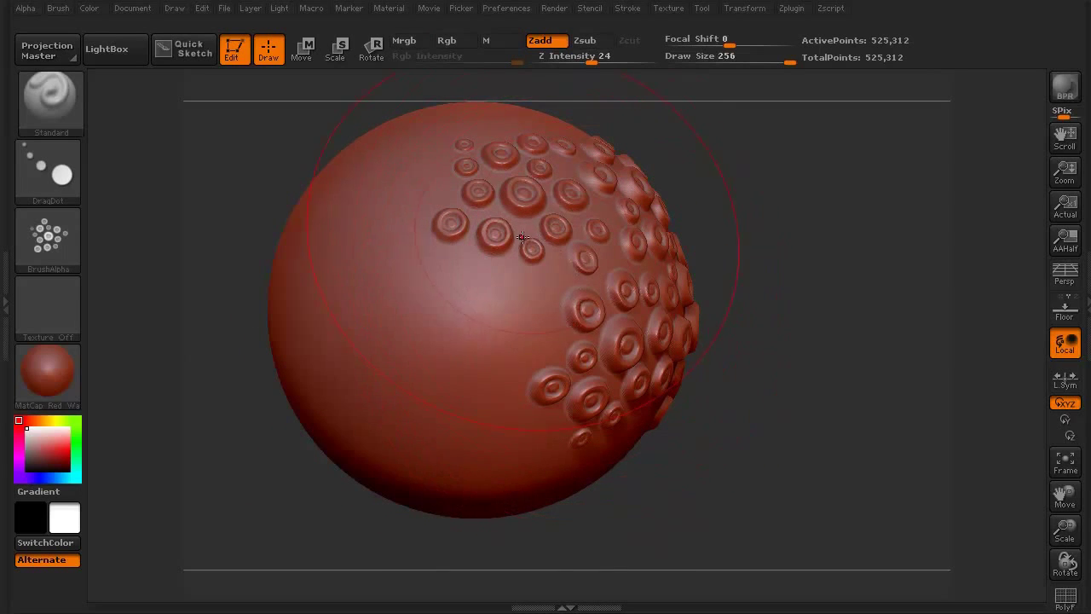
pyautogui.moveTo(276, 458); pyautogui.dragTo(261, 402)
pyautogui.moveTo(472, 312)
pyautogui.mouseDown()
pyautogui.moveTo(421, 388)
pyautogui.moveTo(392, 334)
pyautogui.moveTo(409, 375)
pyautogui.moveTo(440, 333)
pyautogui.mouseUp()
pyautogui.hotkey('ctrl', 'z')
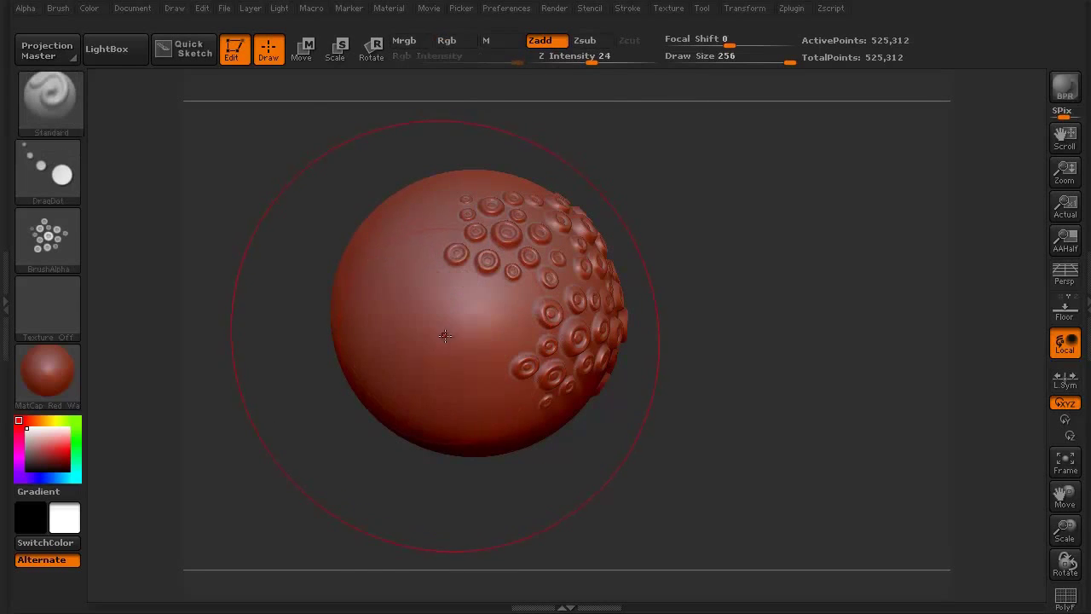
pyautogui.moveTo(303, 352); pyautogui.dragTo(350, 355)
pyautogui.moveTo(465, 317)
pyautogui.mouseDown()
pyautogui.moveTo(439, 350)
pyautogui.moveTo(463, 327)
pyautogui.moveTo(436, 334)
pyautogui.mouseUp()
pyautogui.moveTo(294, 431)
pyautogui.mouseDown()
pyautogui.moveTo(275, 458)
pyautogui.moveTo(261, 426)
pyautogui.moveTo(299, 445)
pyautogui.moveTo(301, 357)
pyautogui.mouseUp()
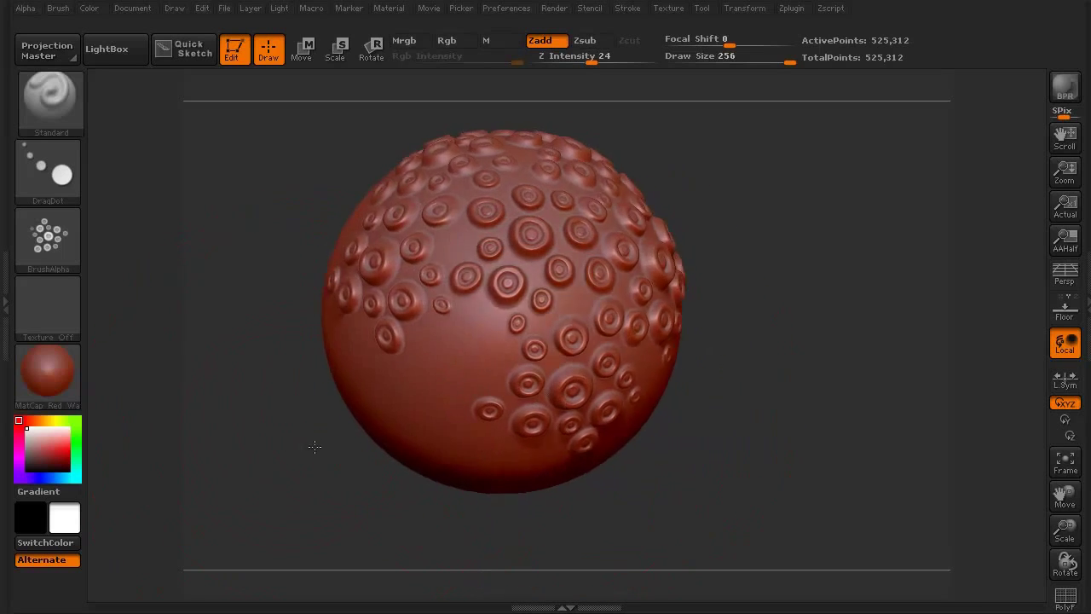
# Switch the stroke type back to DragRect.
pyautogui.moveTo(318, 448)
pyautogui.mouseDown()
pyautogui.moveTo(256, 470)
pyautogui.moveTo(319, 448)
pyautogui.moveTo(341, 463)
pyautogui.moveTo(261, 446)
pyautogui.moveTo(153, 281)
pyautogui.mouseUp()
pyautogui.click(51, 173)
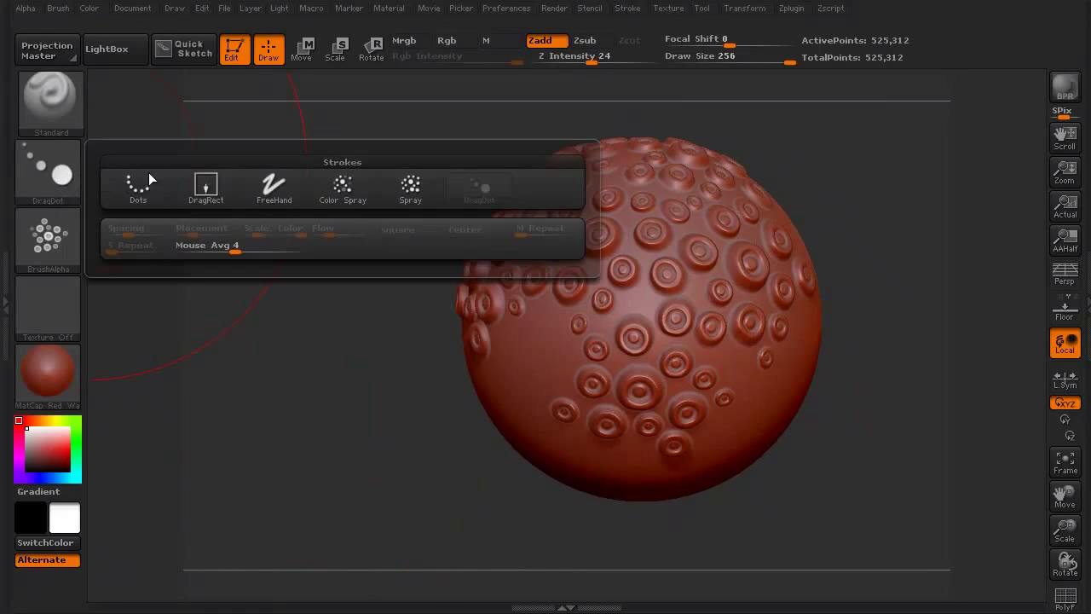
pyautogui.click(207, 191)
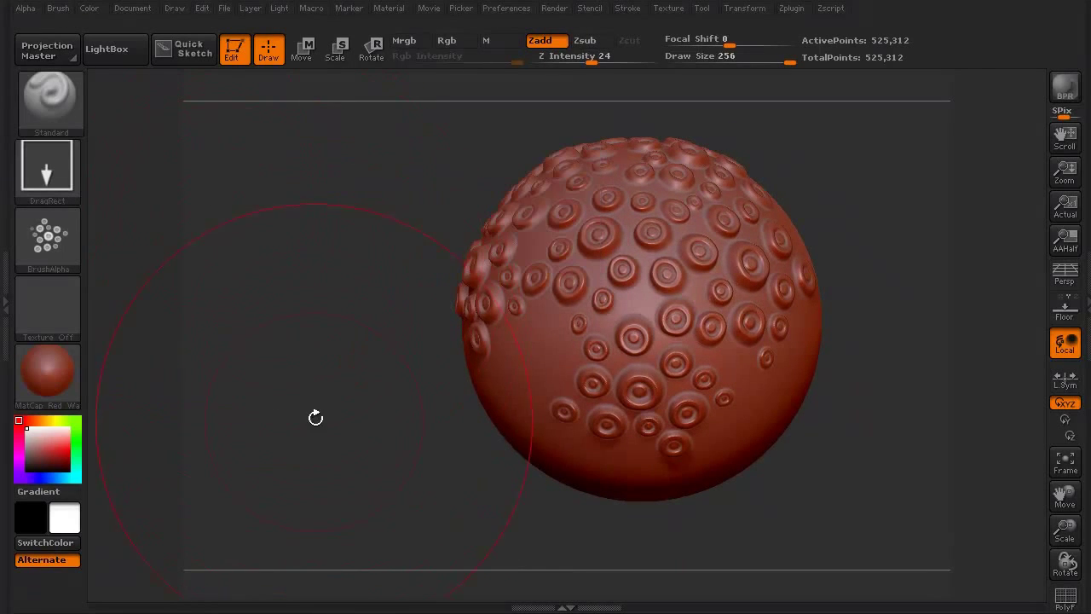
# Drag out one more ring-alpha sucker cluster on the sphere's remaining smooth front patch.
pyautogui.moveTo(312, 426)
pyautogui.mouseDown()
pyautogui.moveTo(267, 438)
pyautogui.moveTo(401, 421)
pyautogui.moveTo(302, 409)
pyautogui.moveTo(354, 399)
pyautogui.mouseUp()
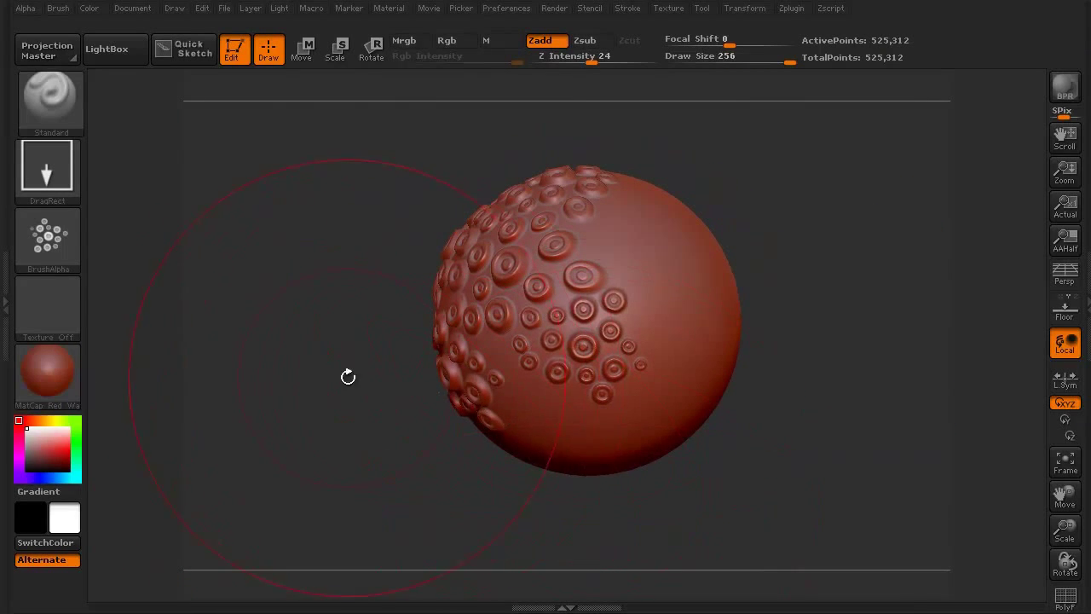
pyautogui.moveTo(344, 375); pyautogui.dragTo(275, 424)
pyautogui.moveTo(576, 345); pyautogui.dragTo(588, 380)
pyautogui.moveTo(412, 423); pyautogui.dragTo(312, 458)
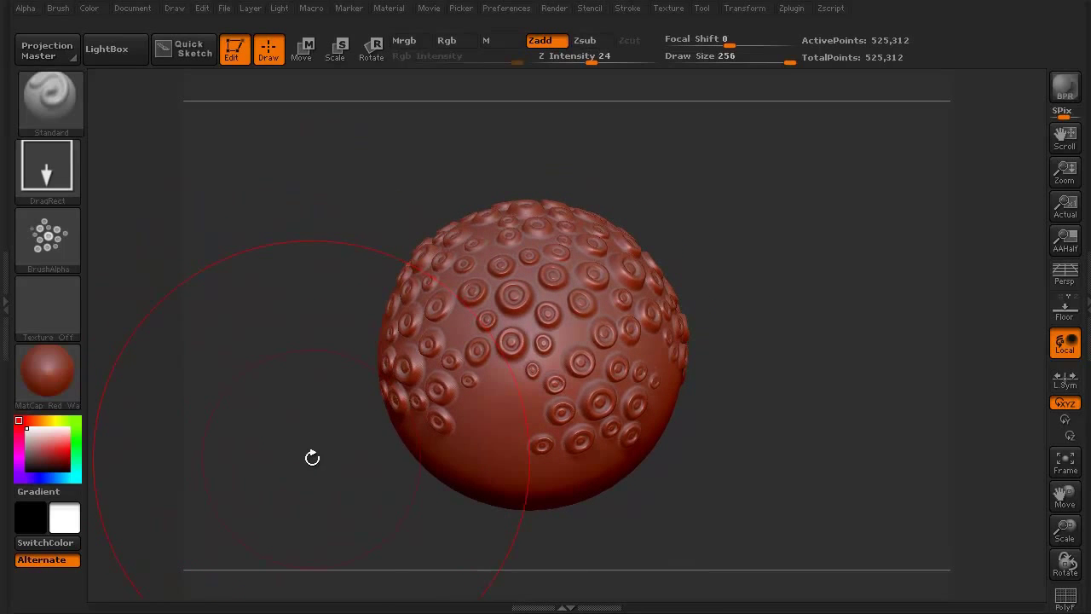
# Export the custom ring BrushAlpha from the alpha library and shrink Draw Size from 256 to 36.
pyautogui.moveTo(70, 223)
pyautogui.click(59, 242)
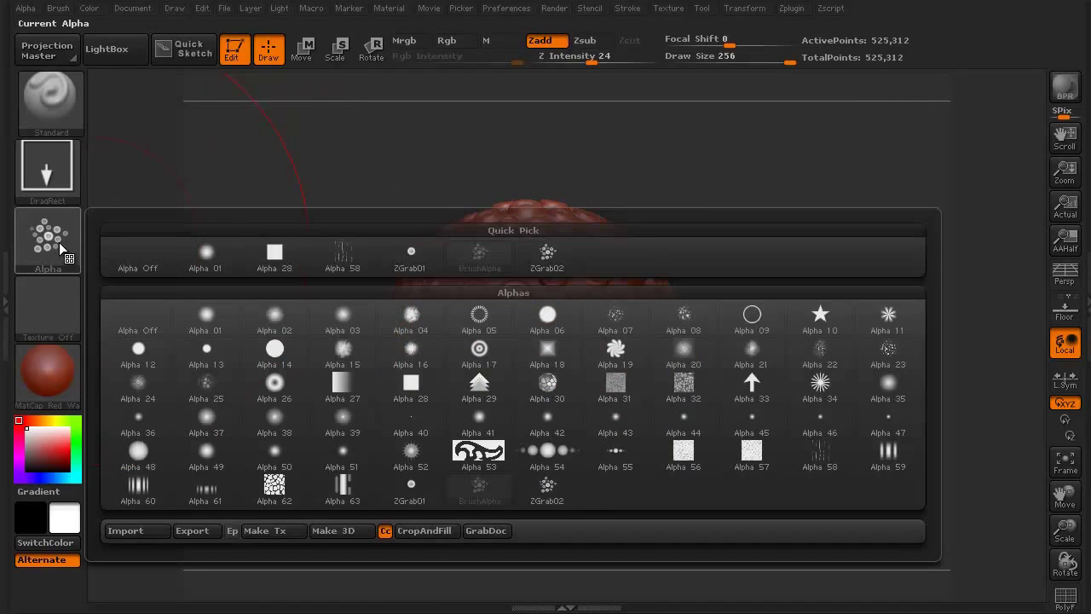
pyautogui.click(198, 530)
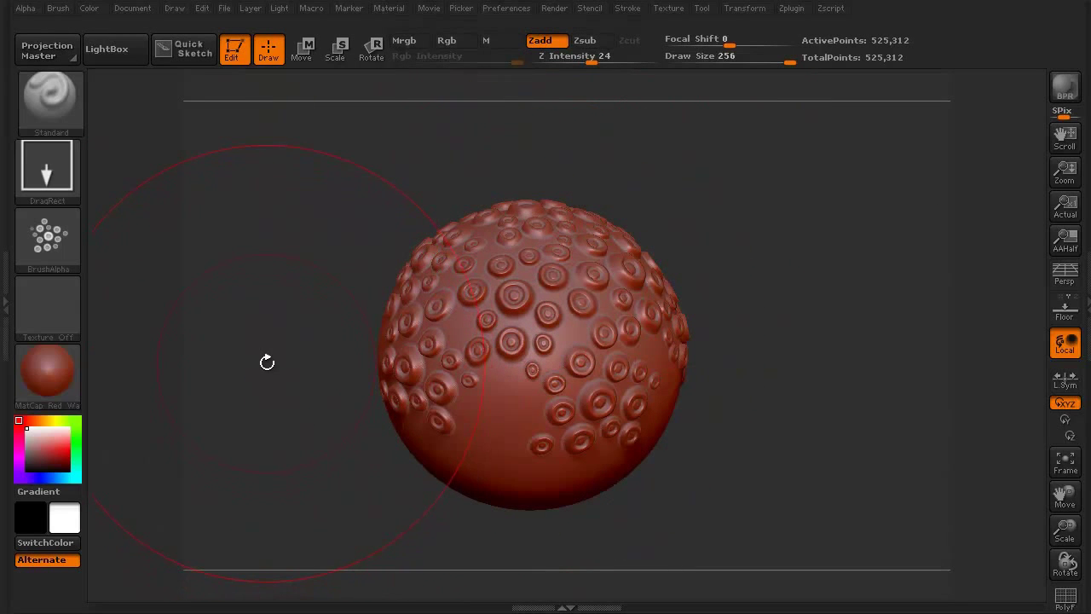
pyautogui.press('[')
pyautogui.press('[')
pyautogui.press('[')
pyautogui.press('[')
pyautogui.press('[')
pyautogui.press('[')
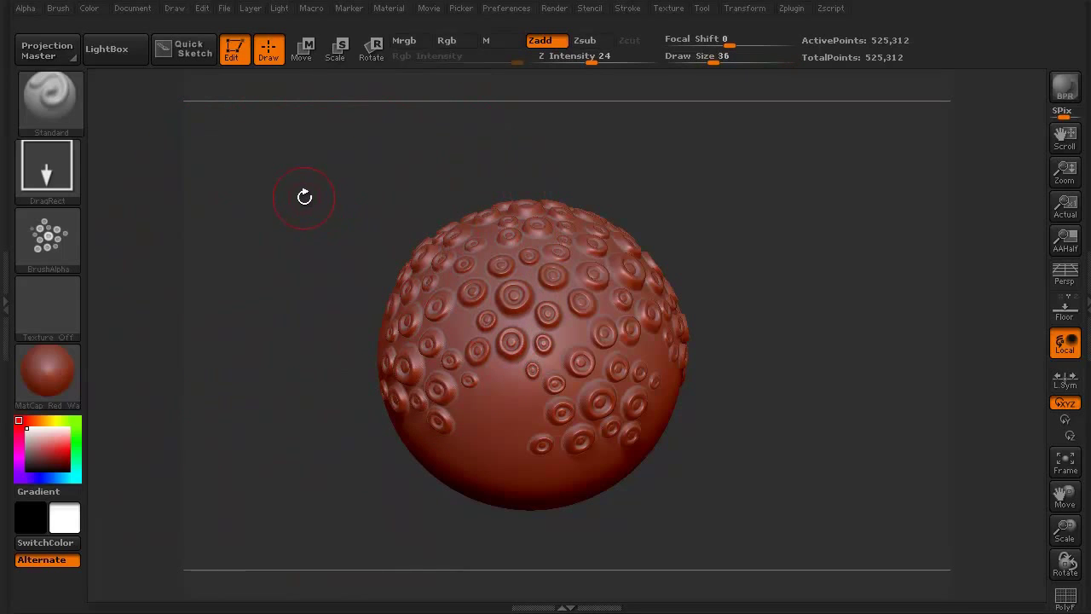